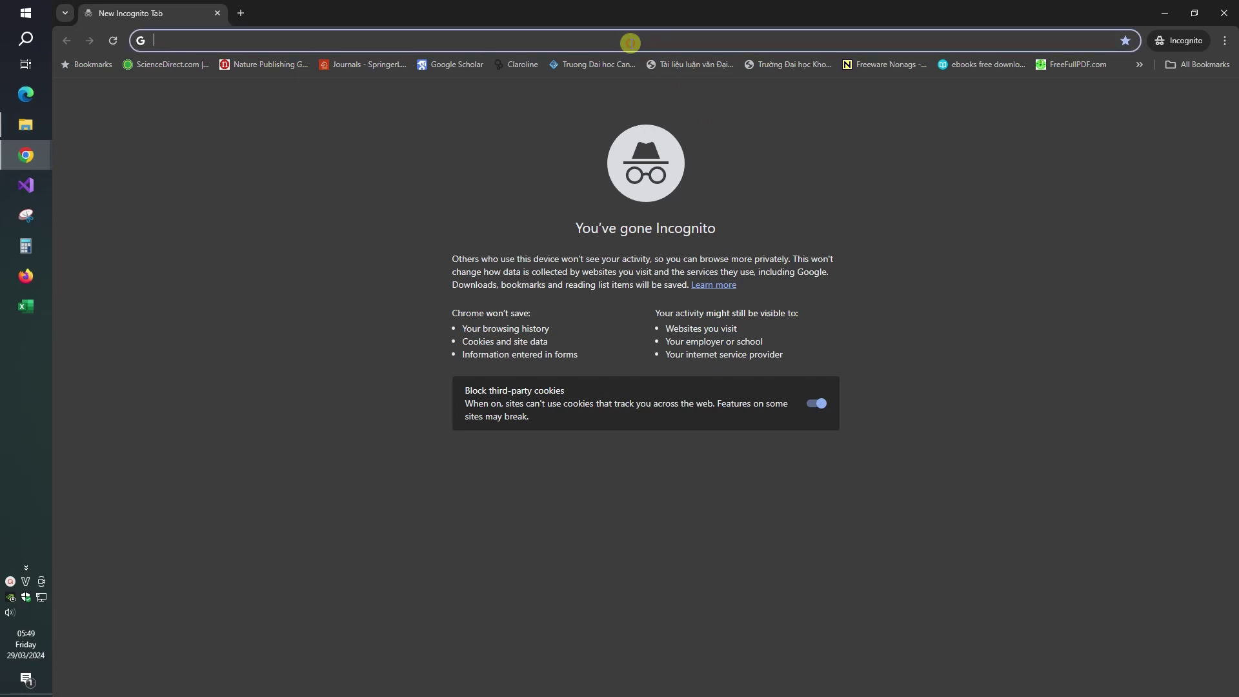
Step: Load the csdl.moet.gov.vn portal in the incognito tab
type("csdl")
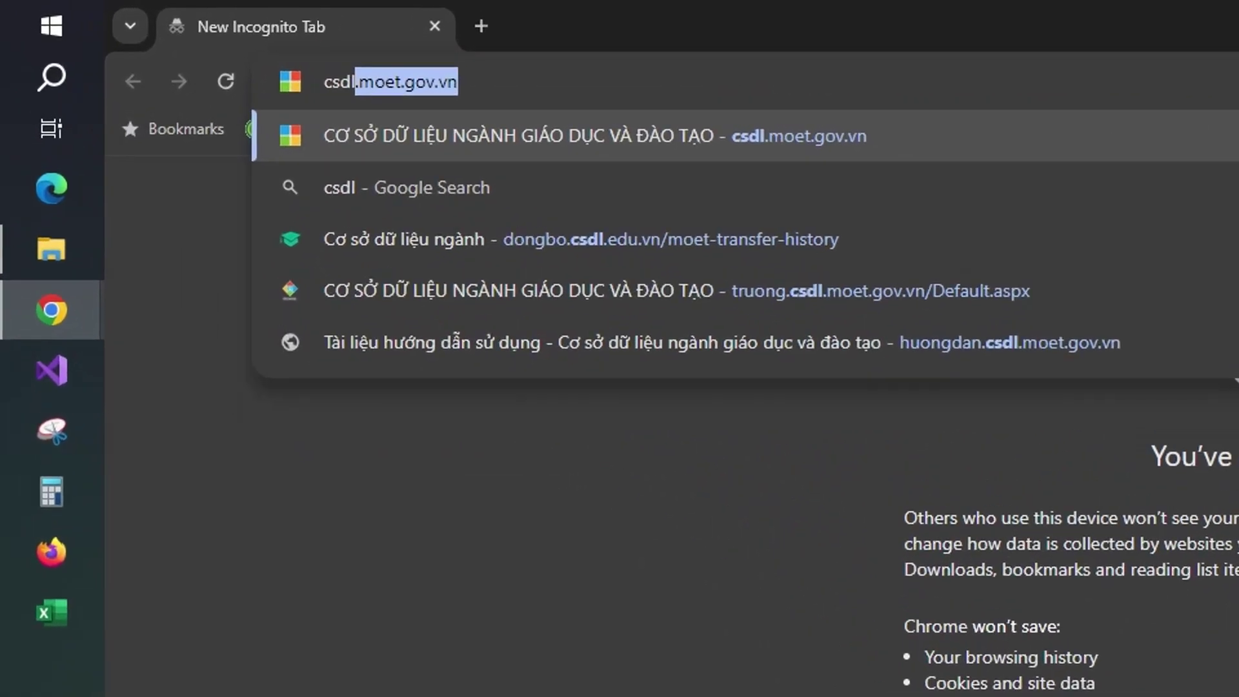
type(".moet")
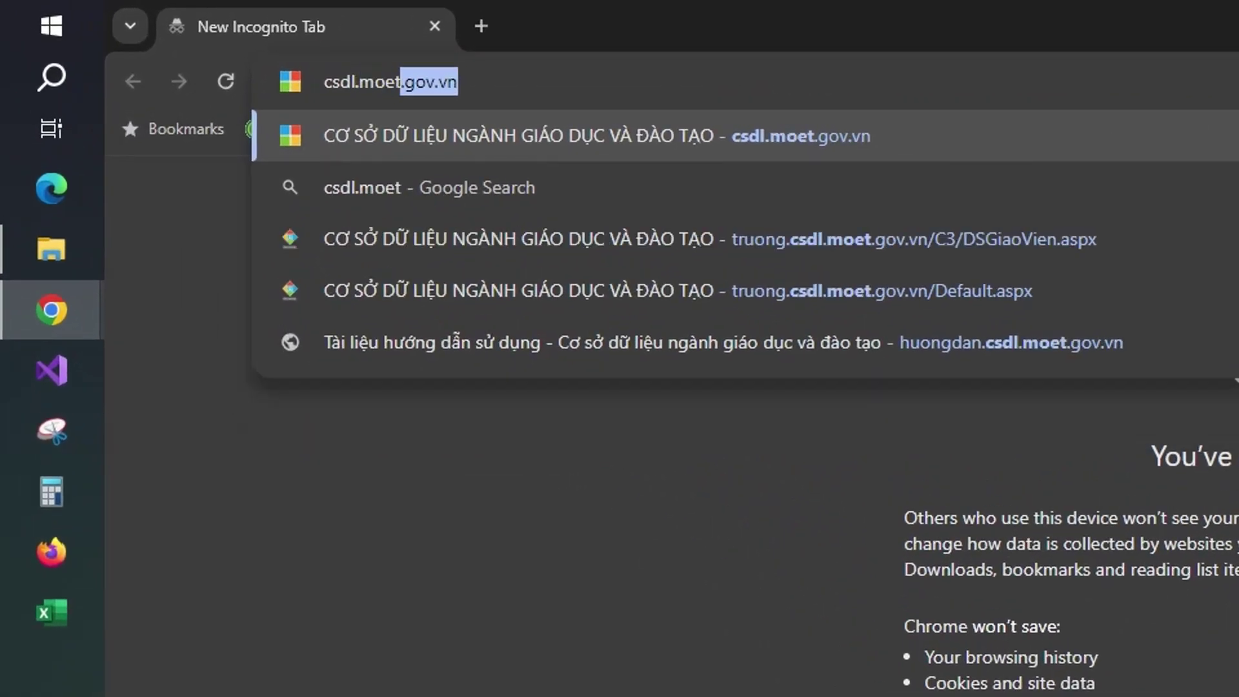
key("Right")
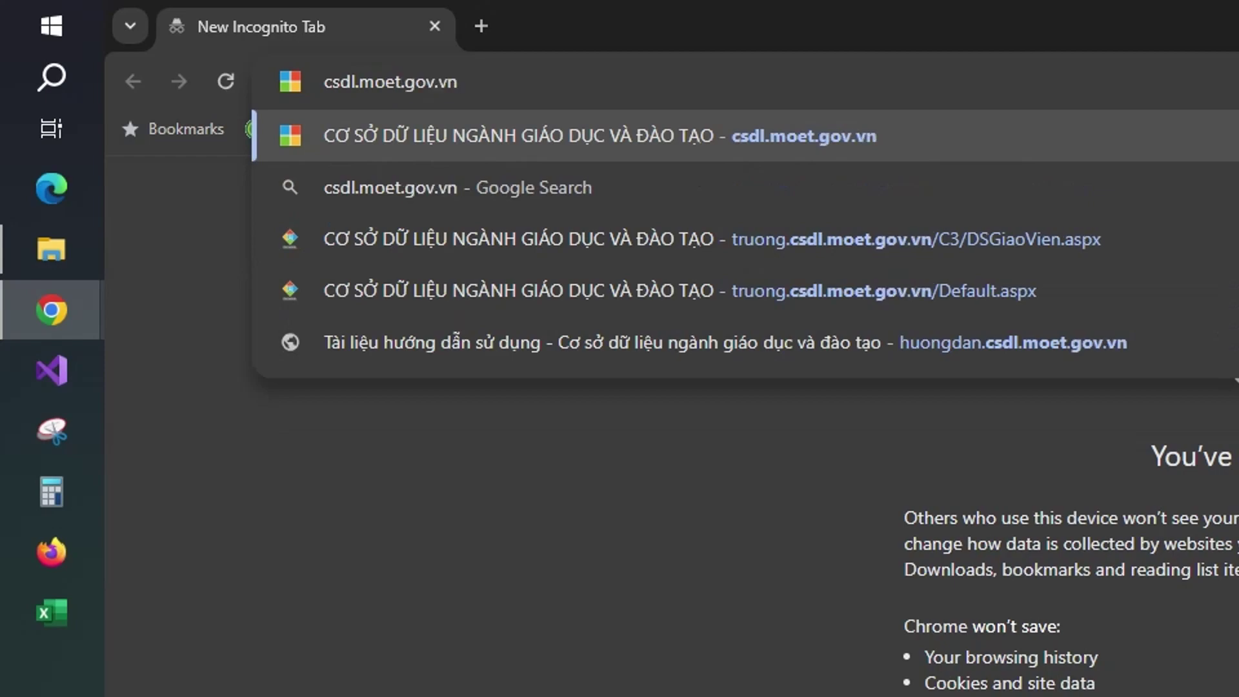
key("Return")
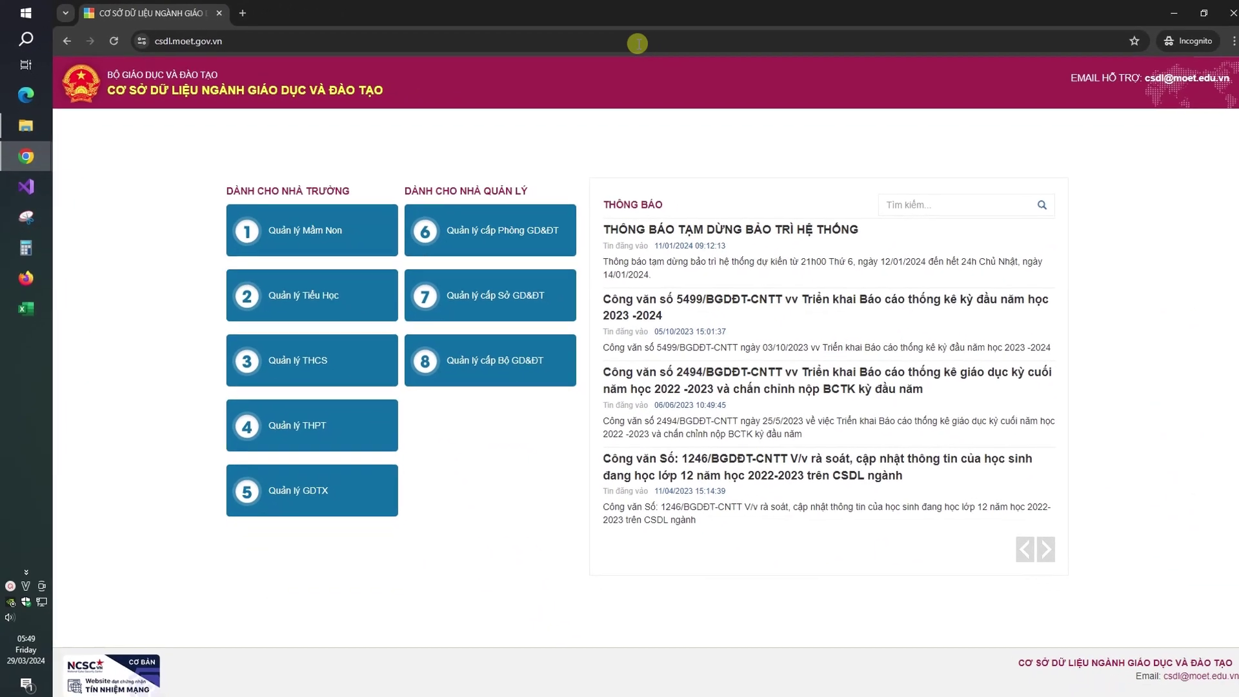
Step: Open the Quản lý THPT login and fill in the saved account credentials
left_click(348, 432)
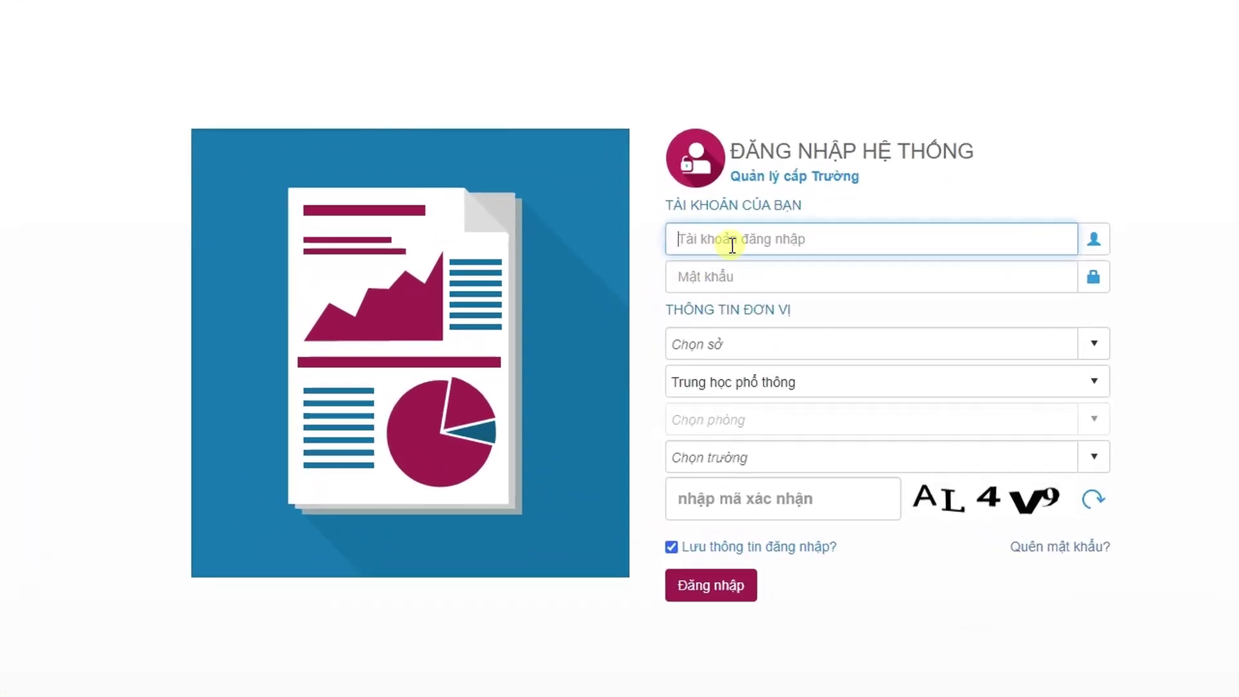
left_click(684, 302)
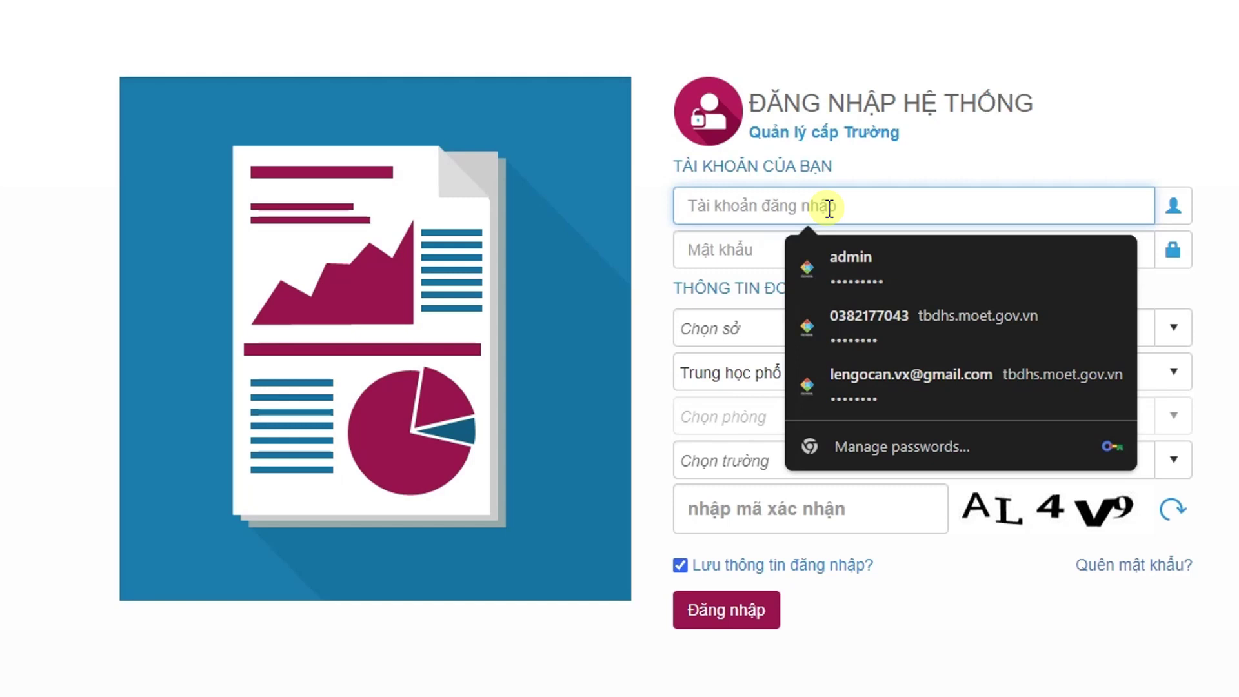
left_click(860, 313)
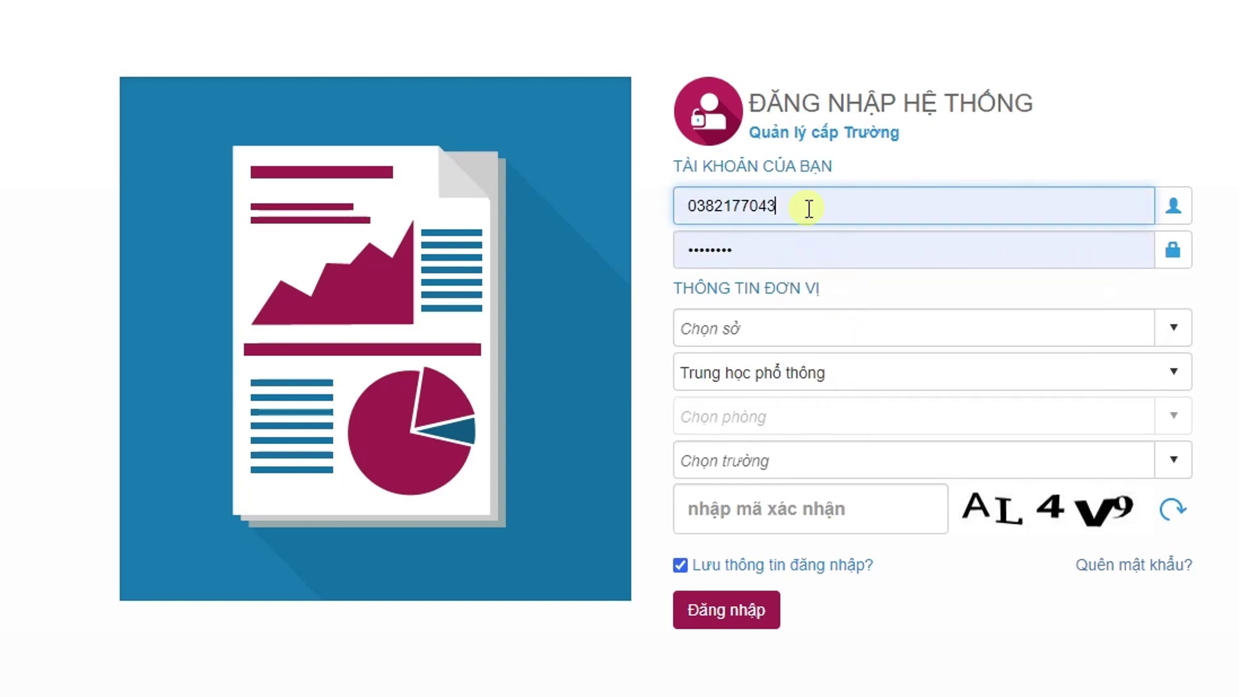
left_click(800, 252)
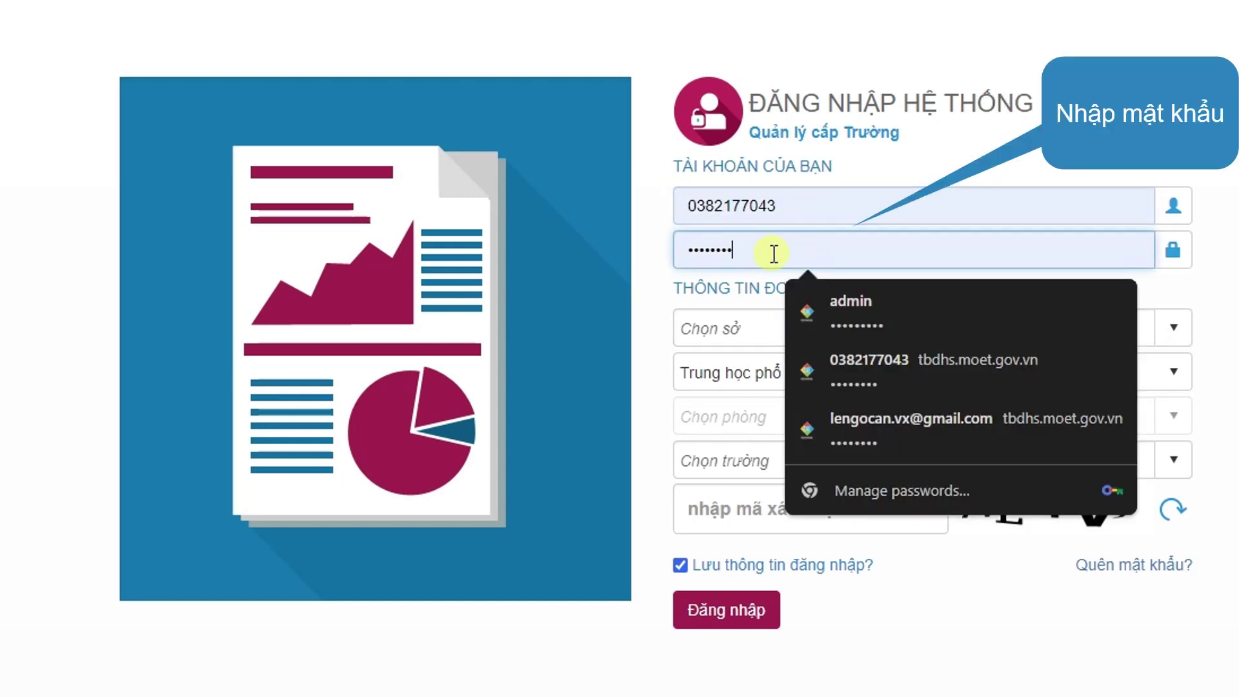
Step: Choose Tỉnh Vĩnh Long, Trung học phổ thông and THPT Vĩnh Xuân, enter the verification code, and log in
left_click(744, 326)
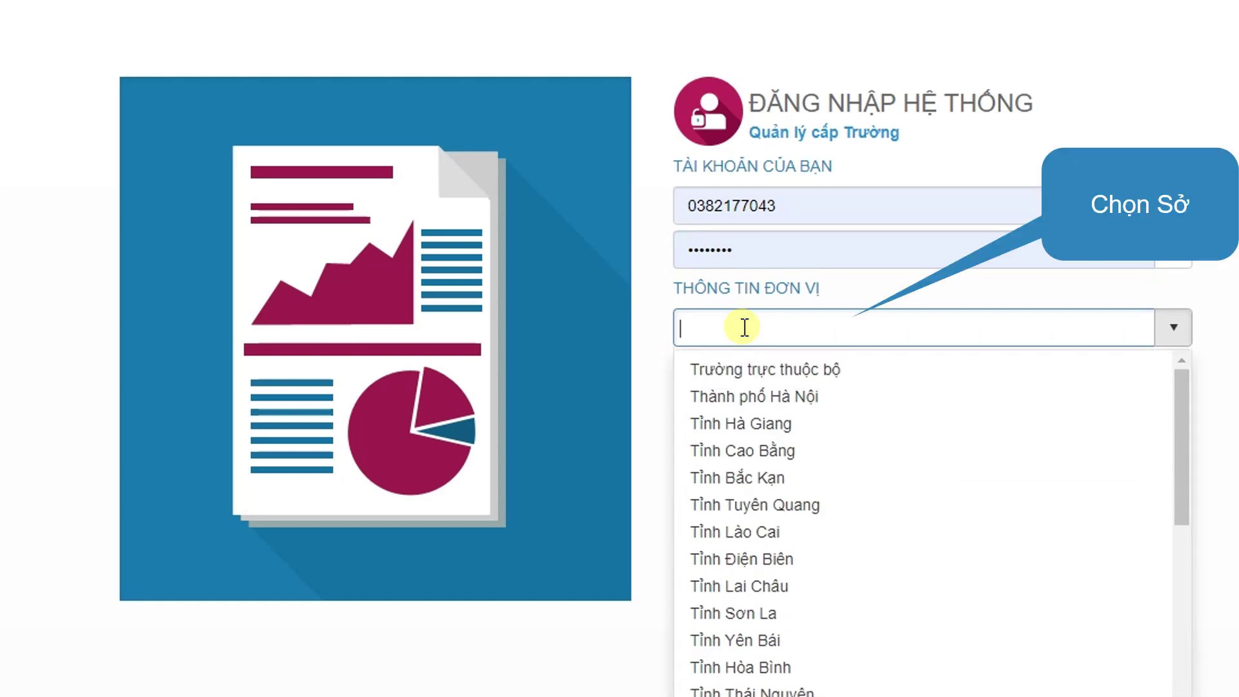
type("V")
left_click(771, 457)
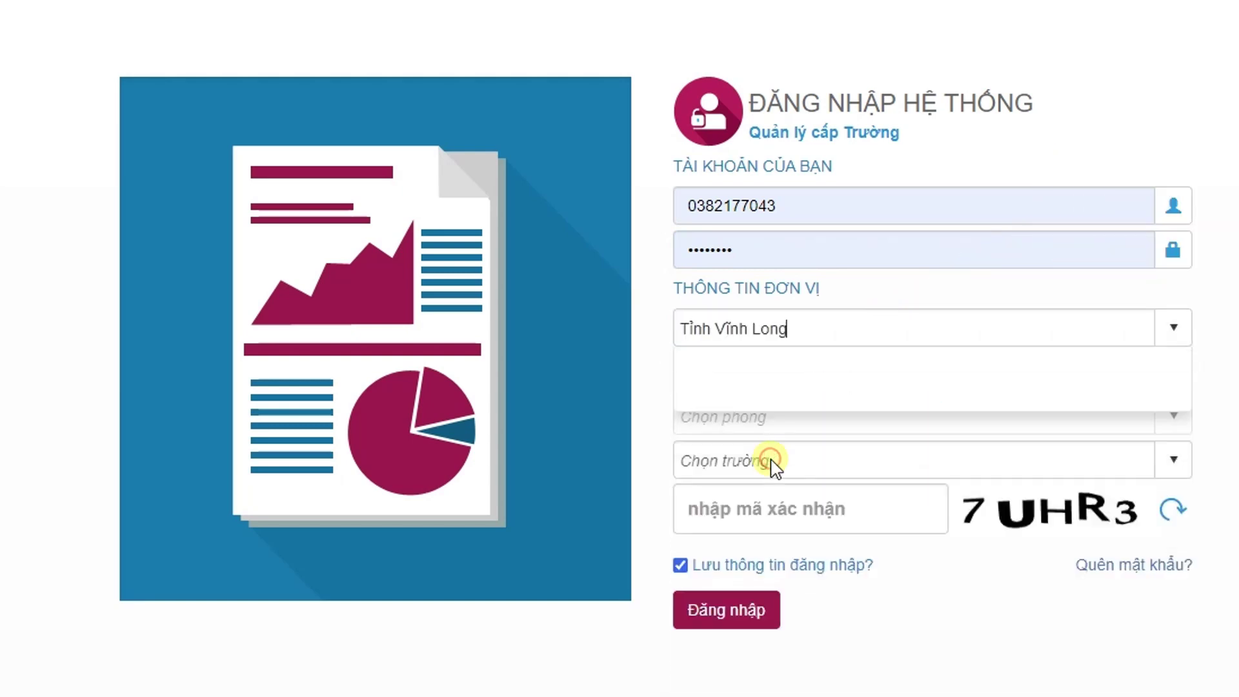
left_click(847, 367)
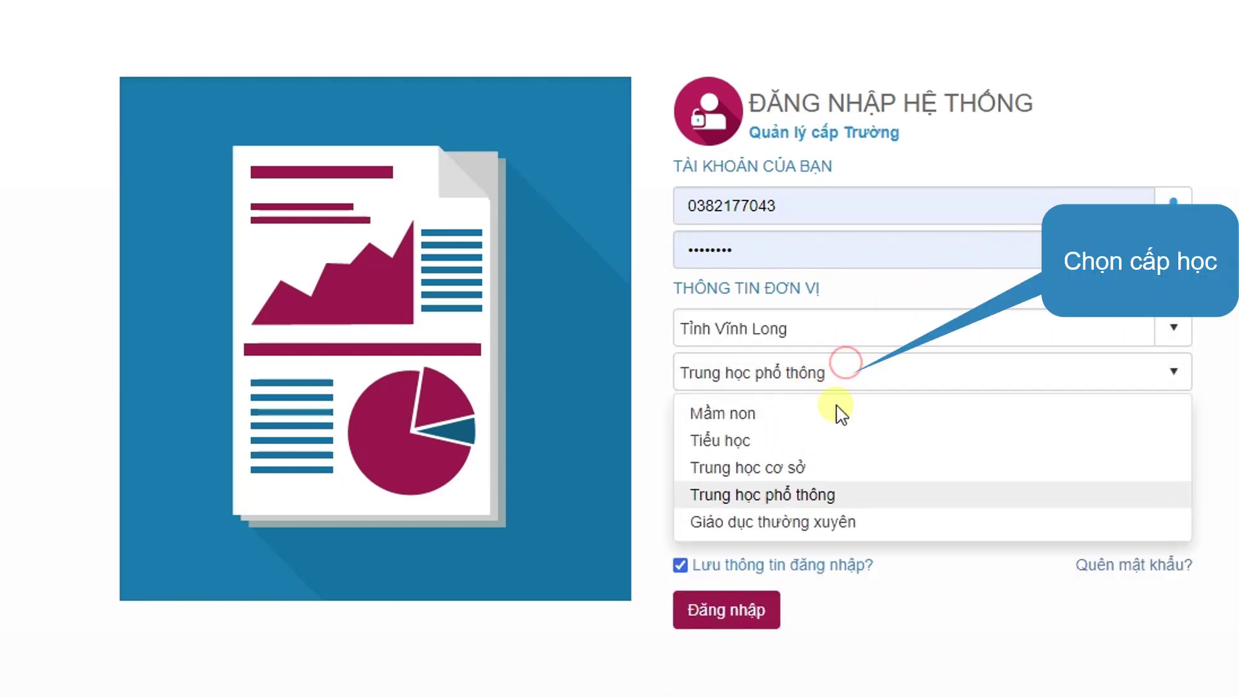
left_click(812, 495)
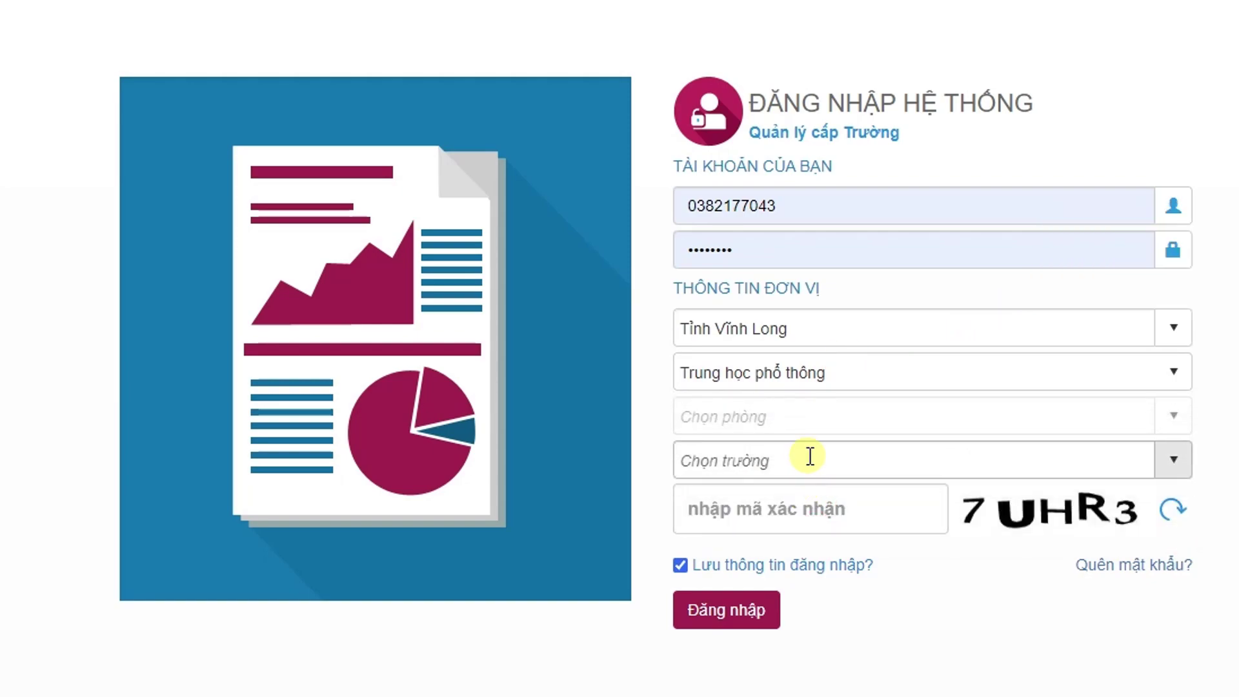
left_click(810, 457)
type("V")
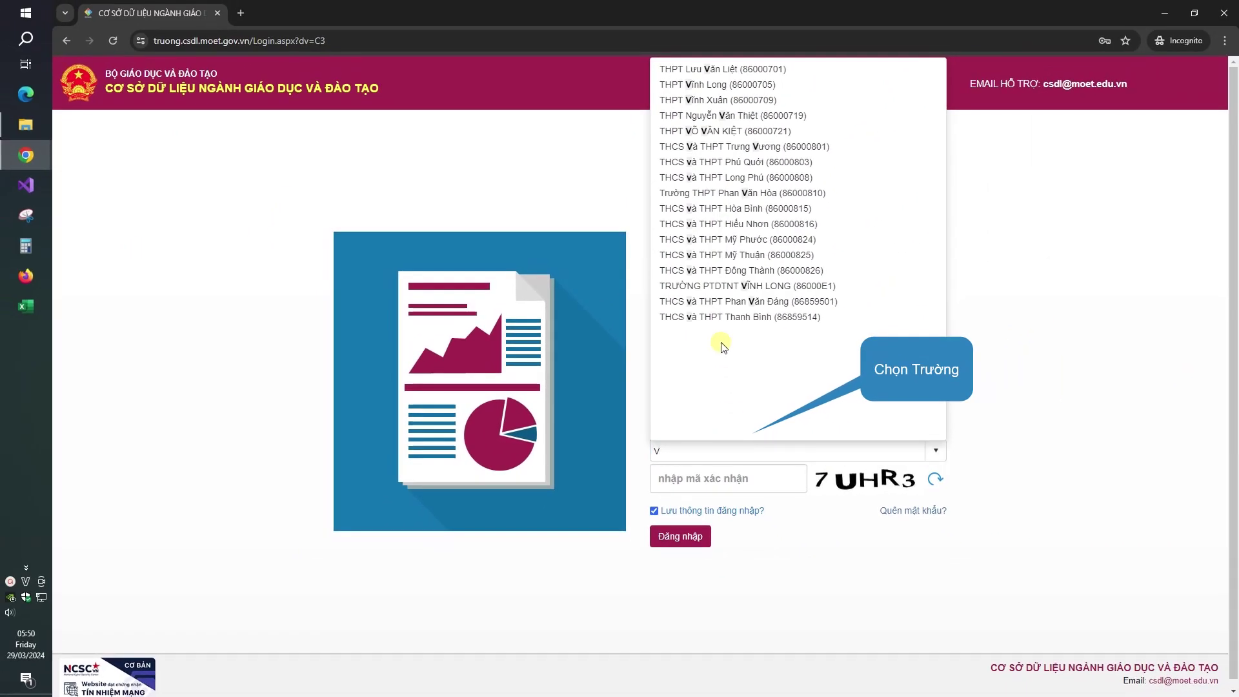
left_click(742, 100)
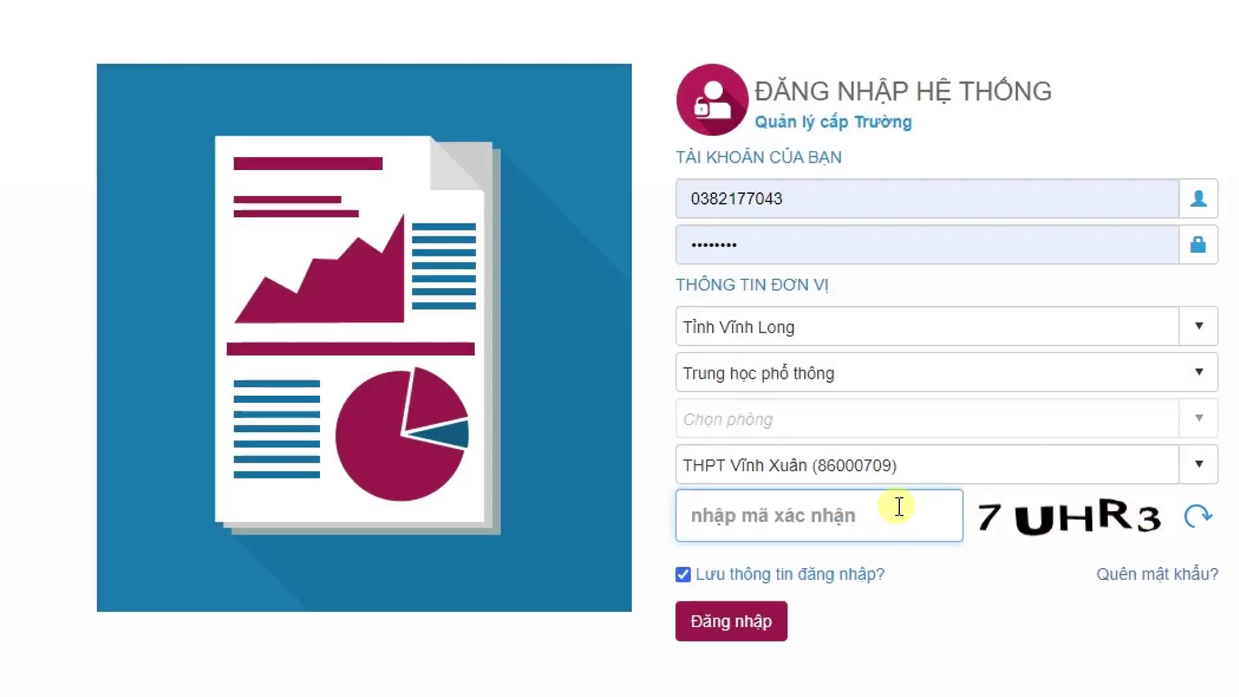
type("7UHR3")
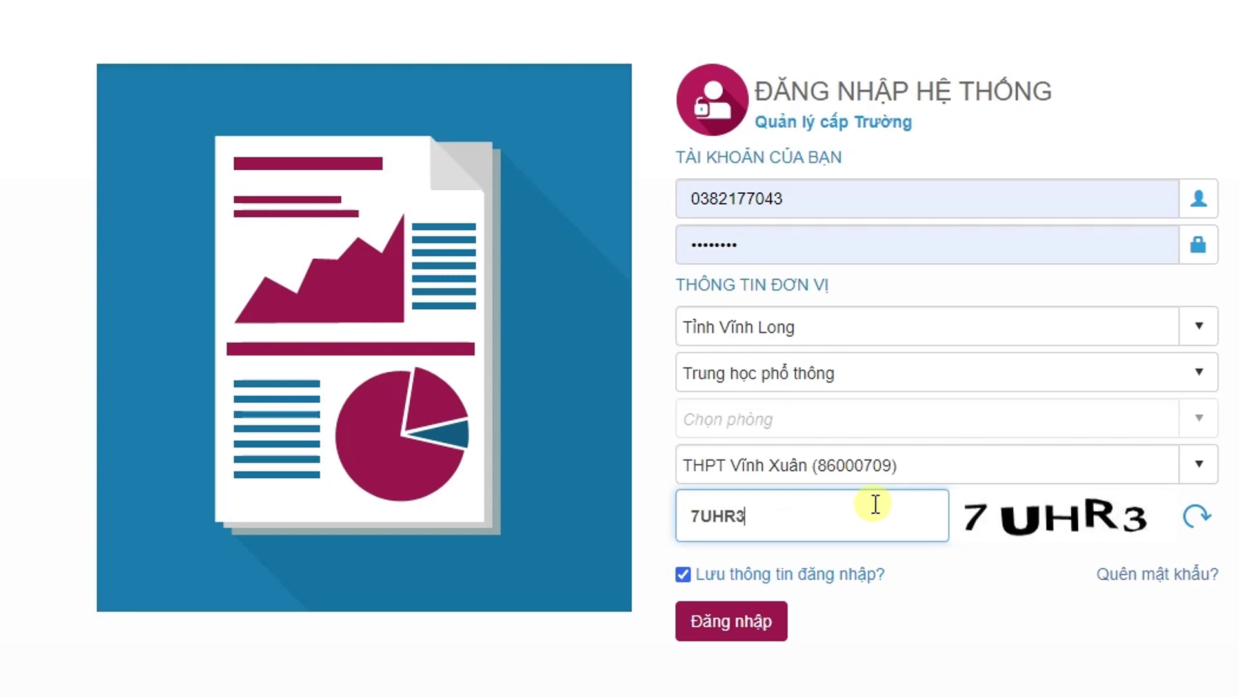
left_click(727, 621)
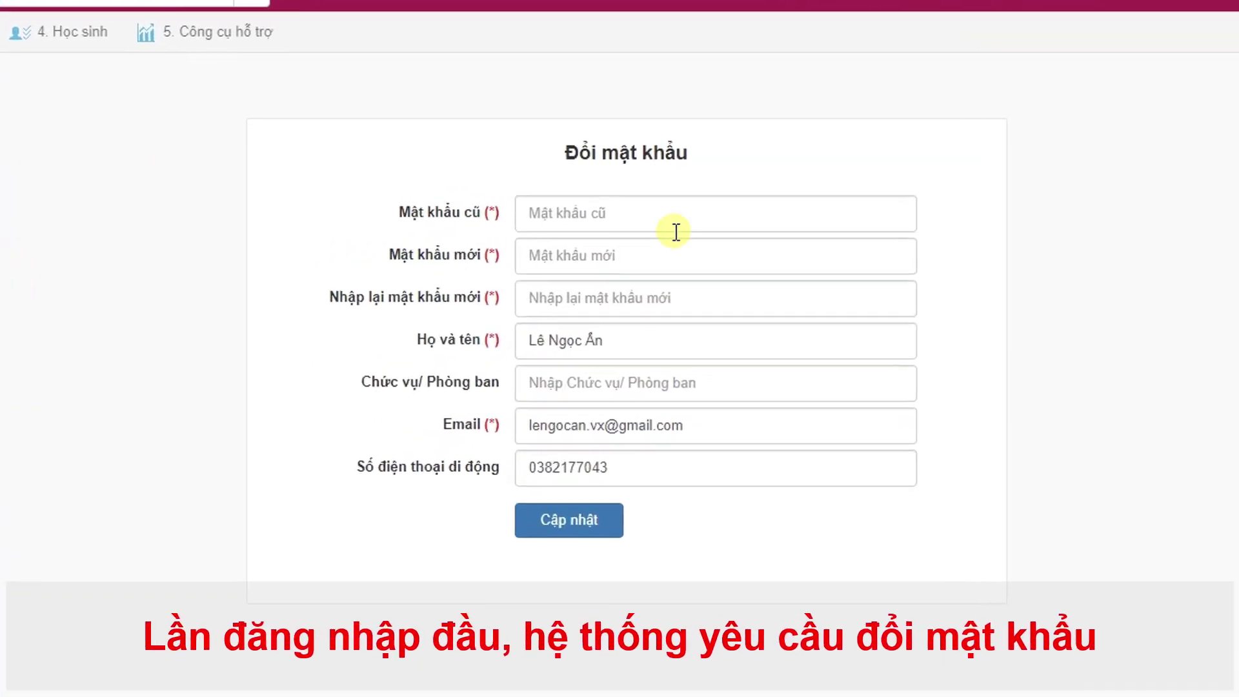
Step: Fill in the current password and enter the new account password twice
left_click(676, 210)
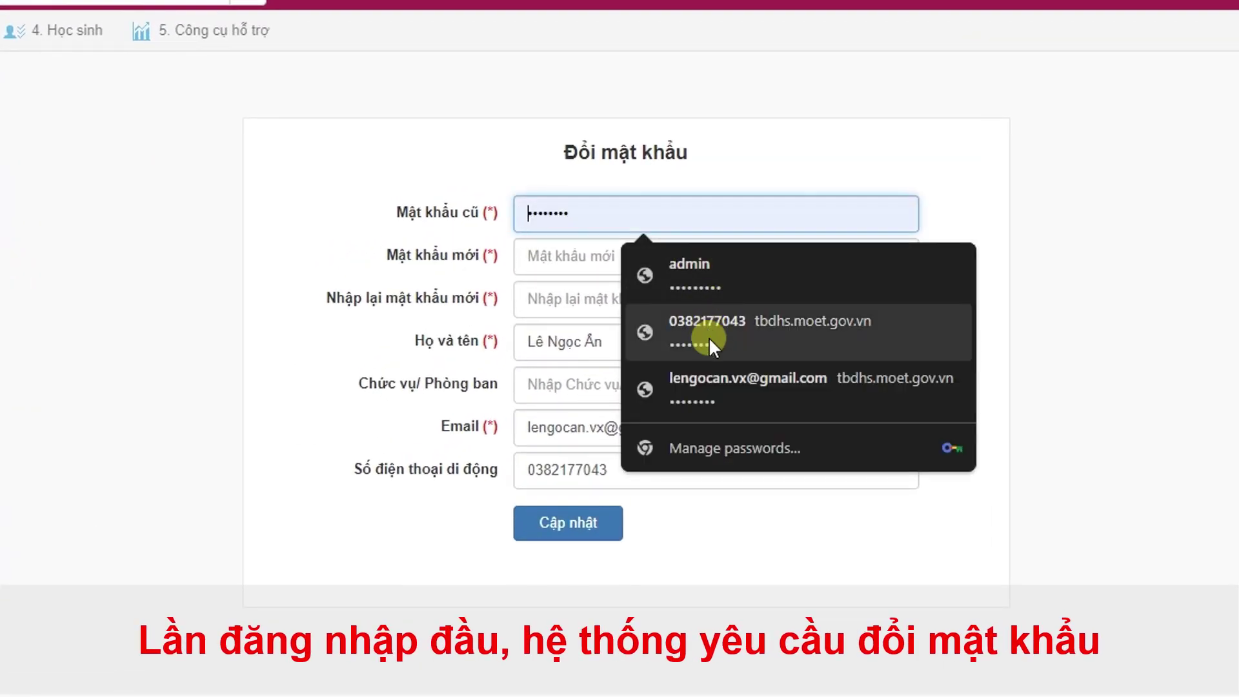
left_click(708, 337)
left_click(658, 255)
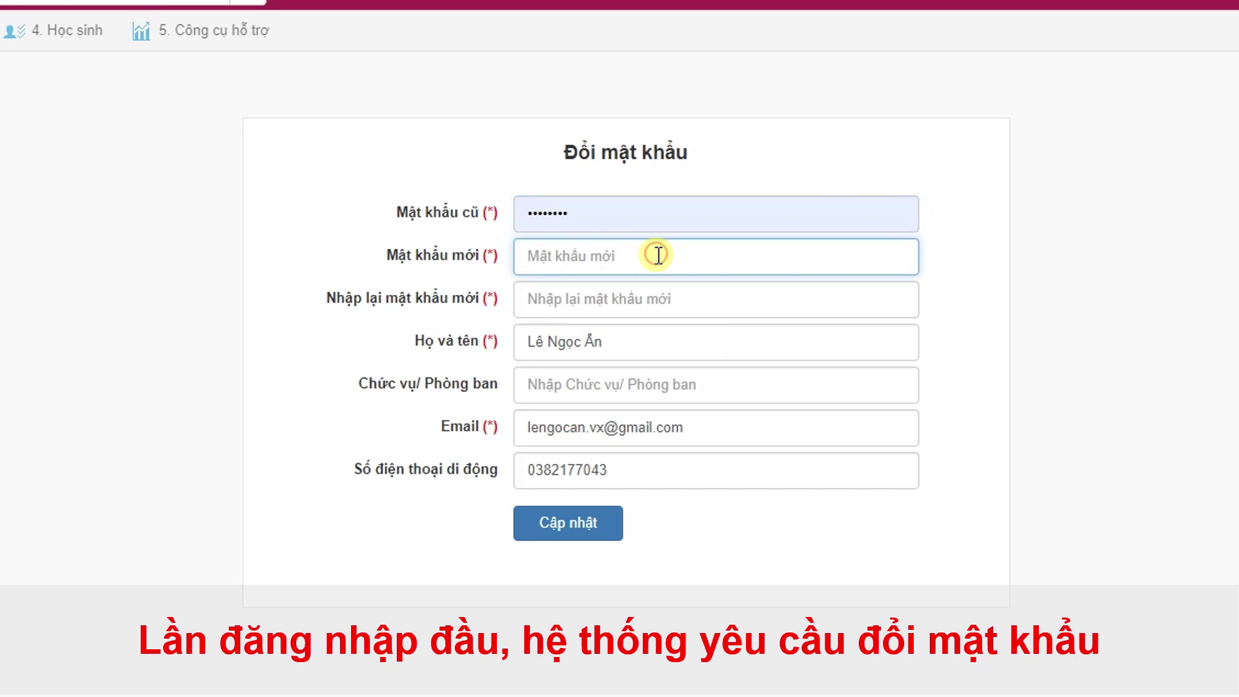
type("12345678")
key("Tab")
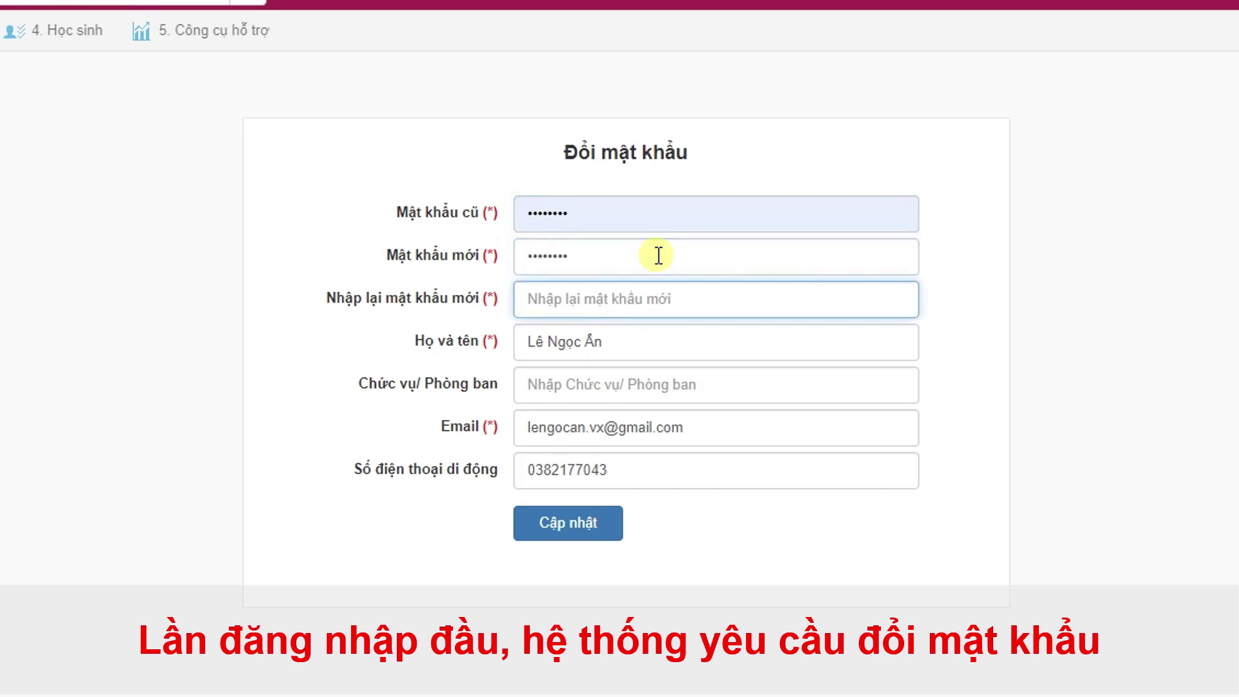
type("1")
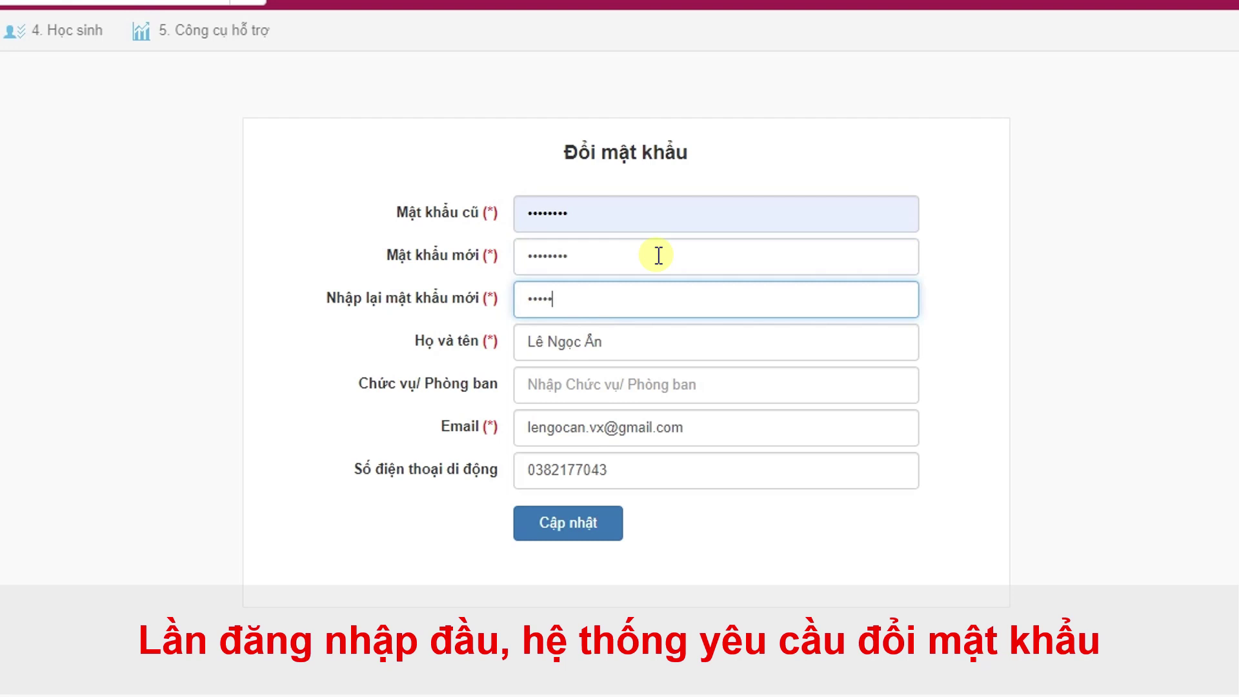
type("2345678")
Step: Set the job title to Giáo viên and submit the update
key("Tab")
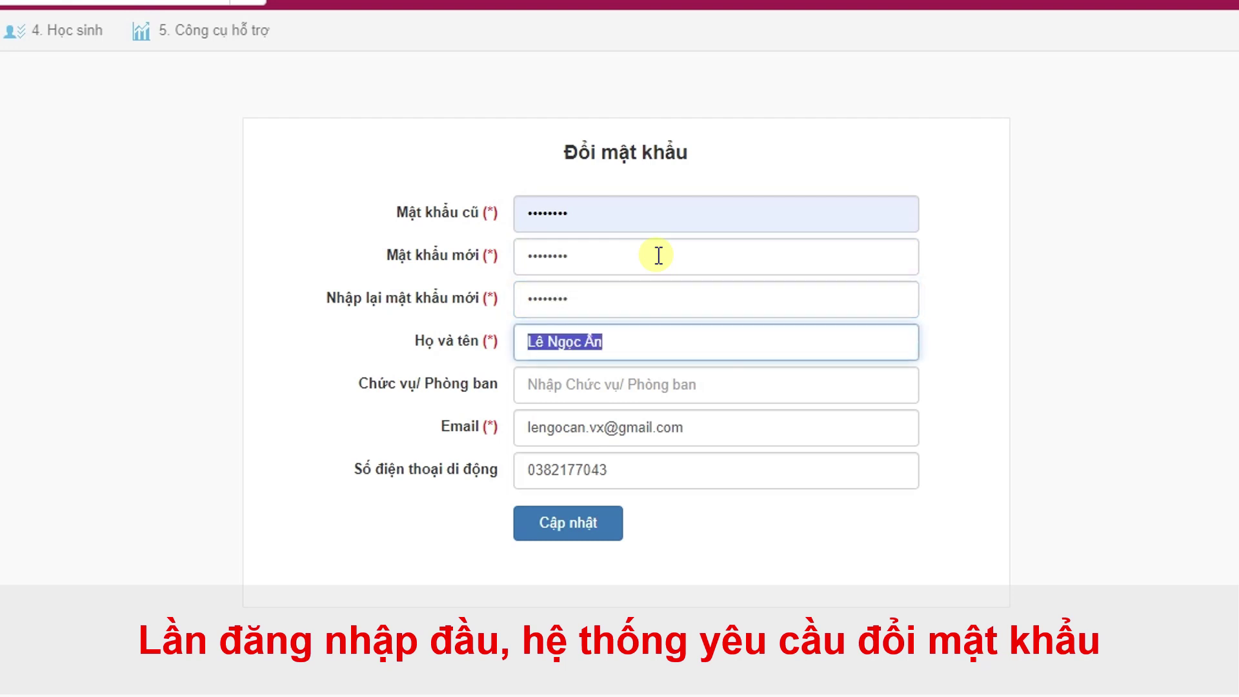
key("Tab")
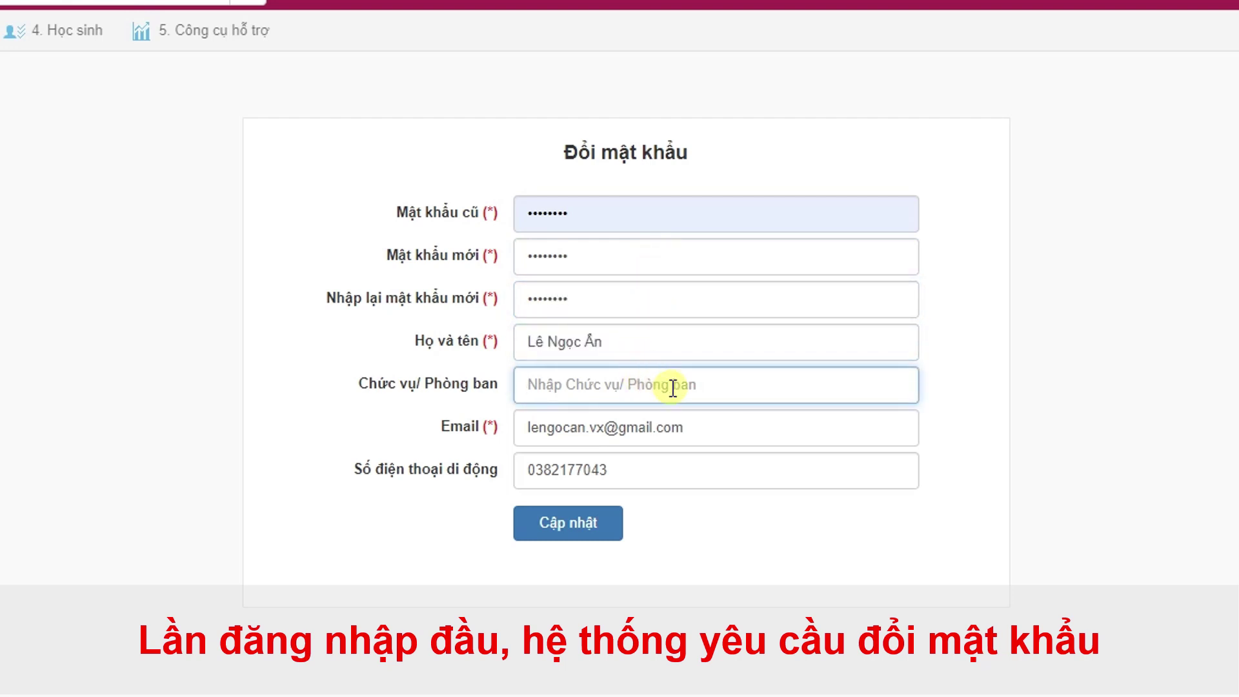
type("Giáo viu")
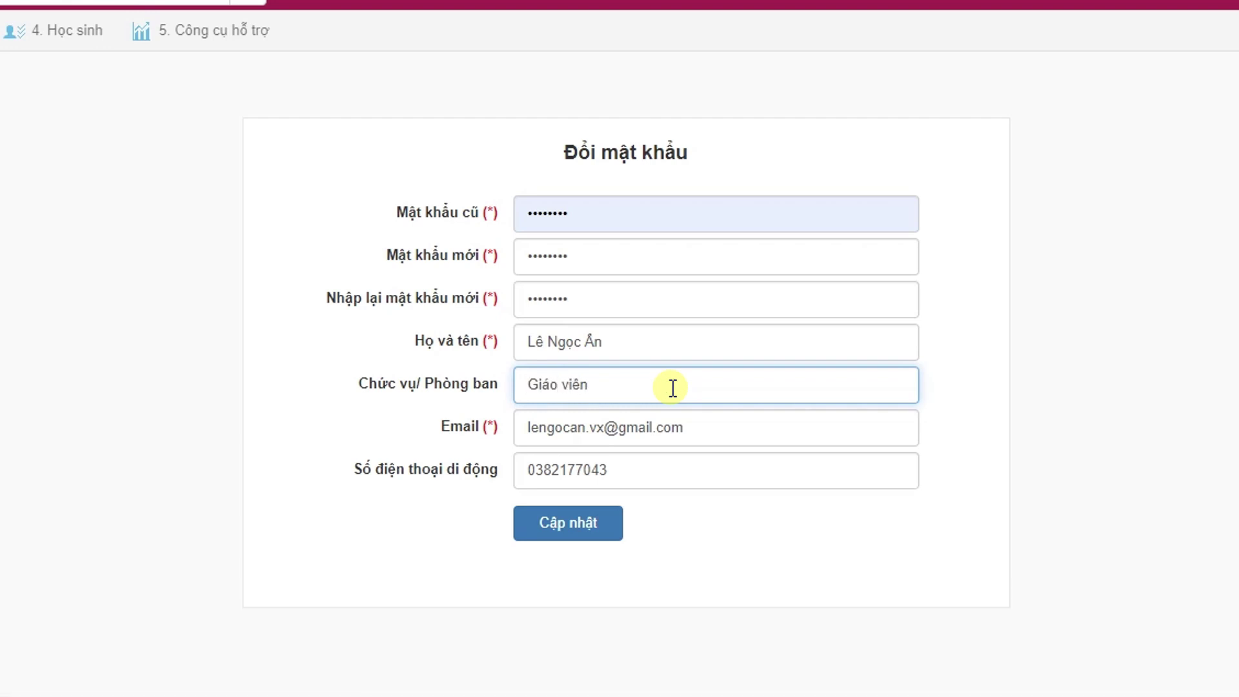
left_click(606, 523)
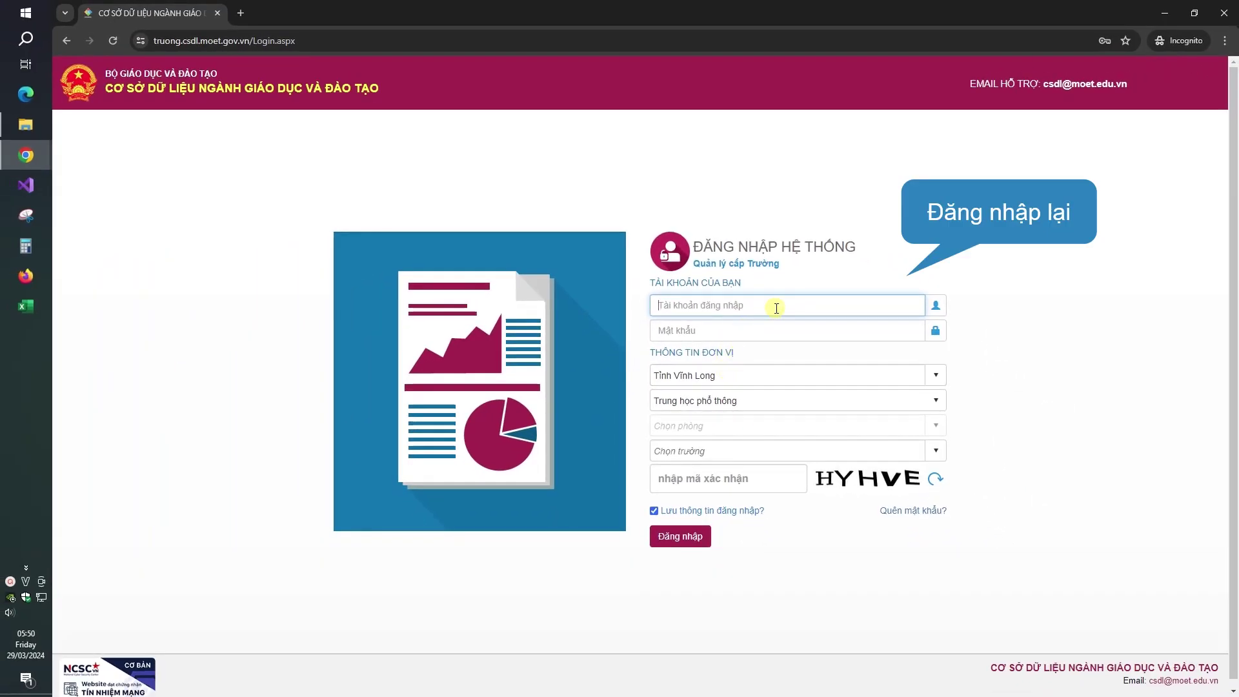
Step: Sign in with the saved login for THPT Vĩnh Xuân, entering the verification code
left_click(776, 308)
left_click(777, 380)
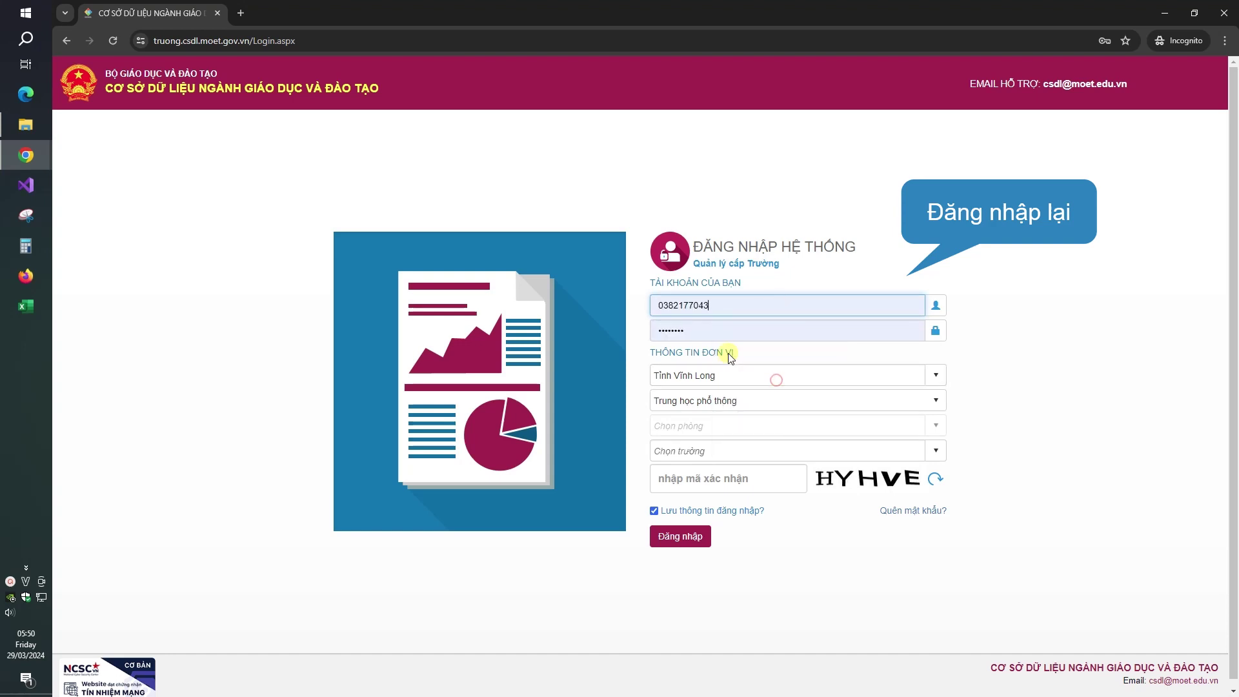
left_click(734, 451)
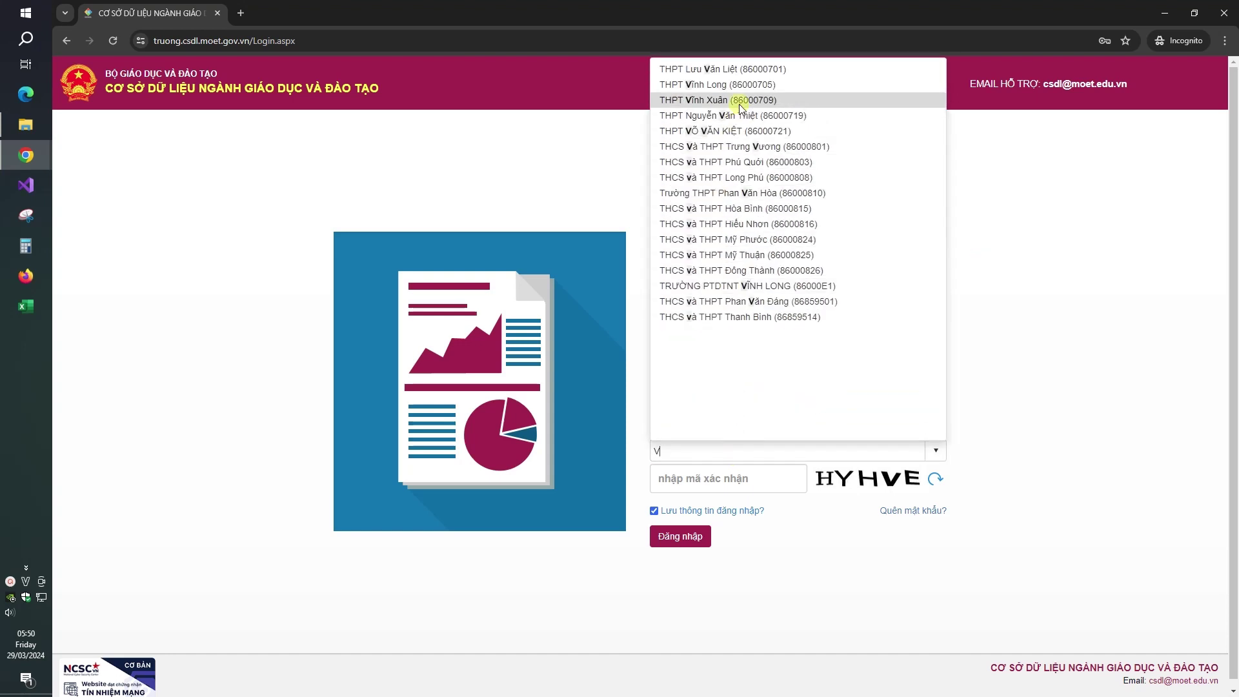
left_click(736, 104)
left_click(755, 480)
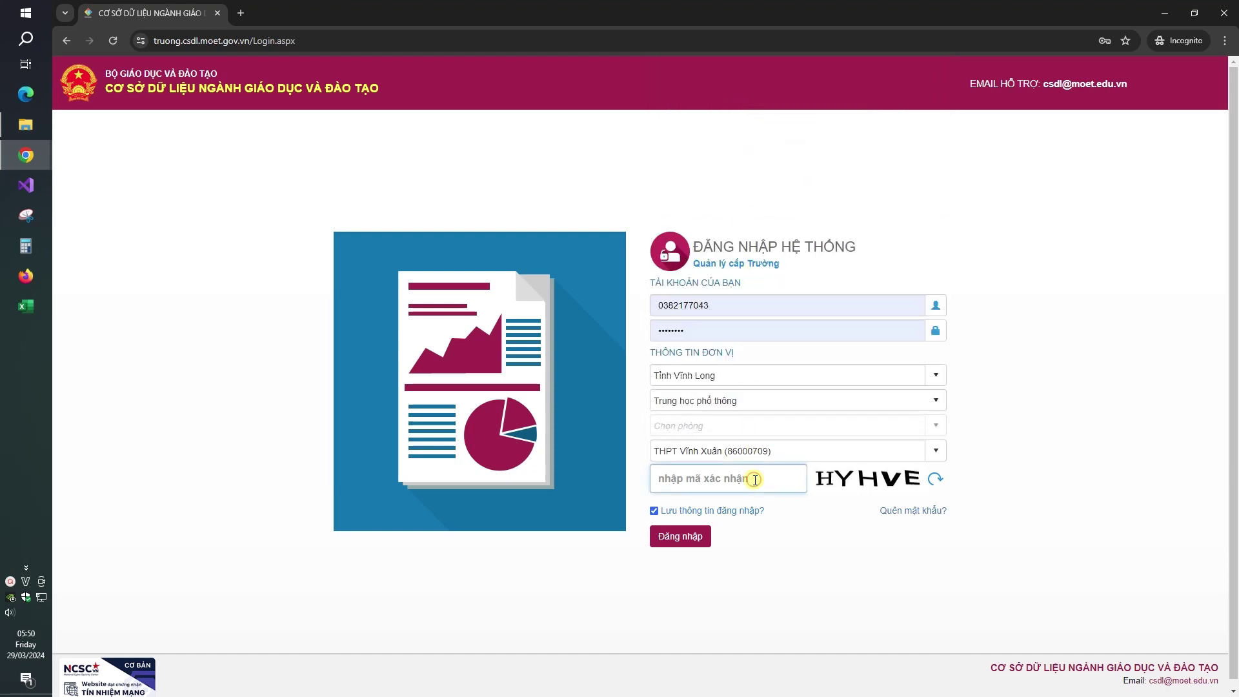
type("HYHVE")
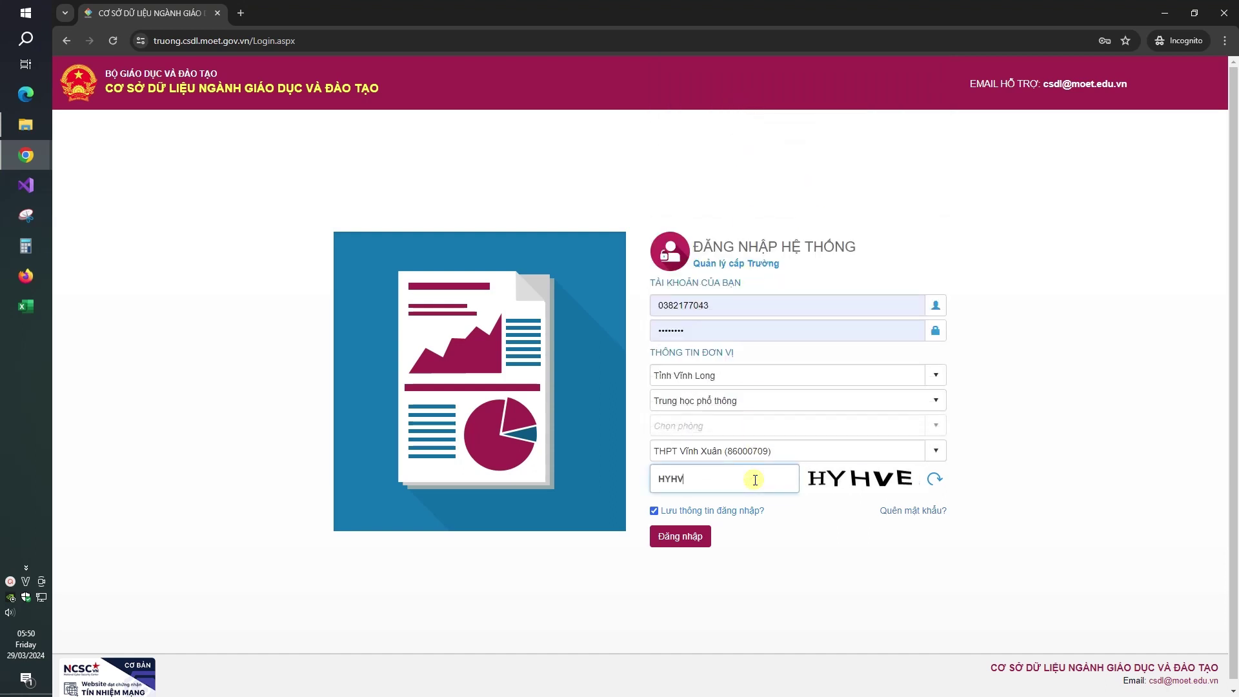
left_click(697, 534)
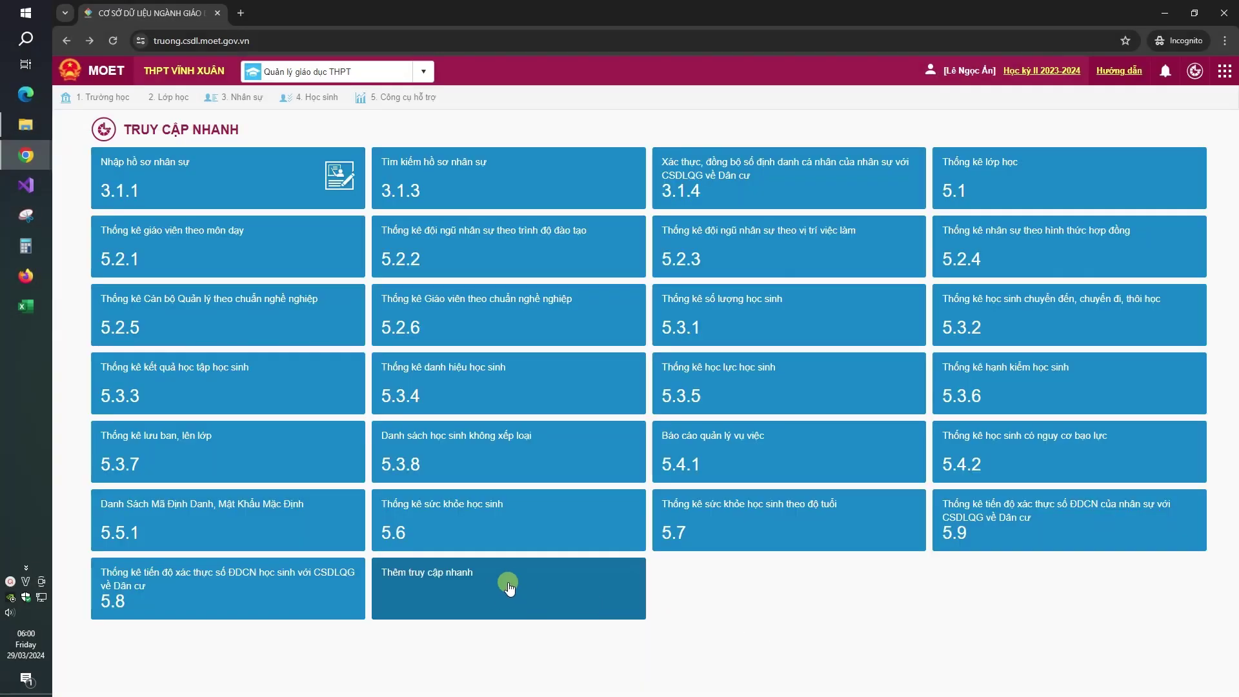
Step: Add the 3. Nhân sự shortcuts to quick access and save the selection
left_click(501, 586)
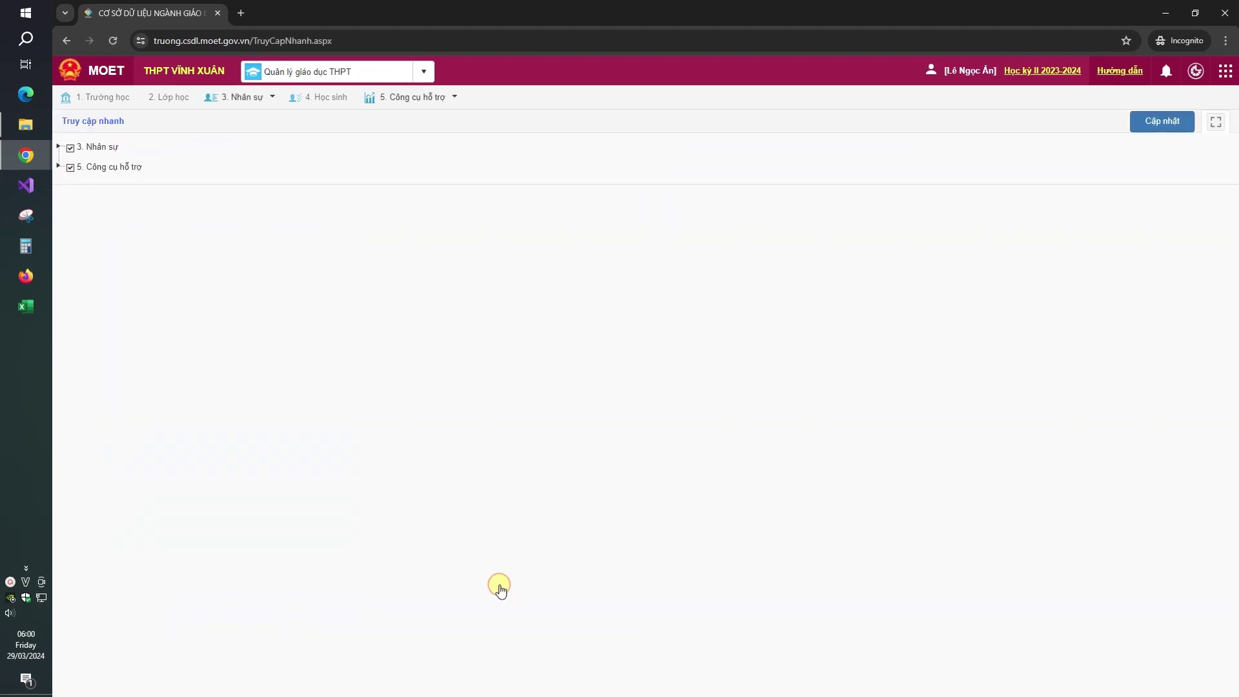
left_click(115, 293)
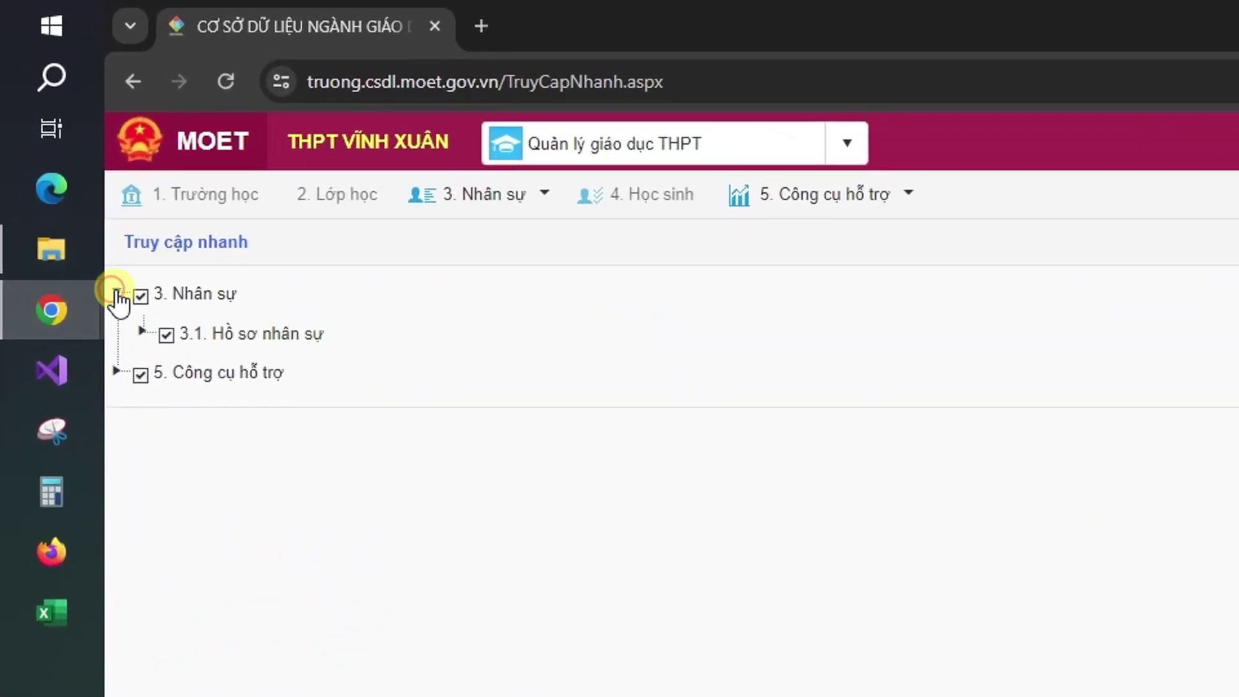
left_click(142, 298)
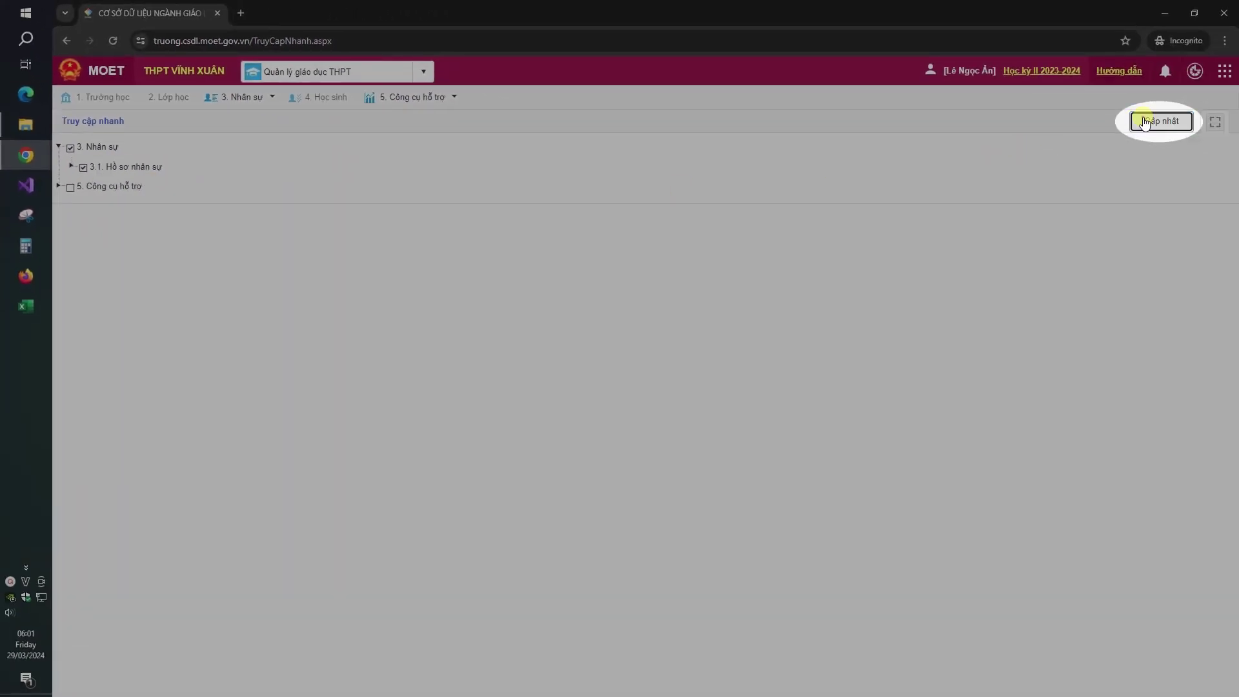
left_click(1139, 122)
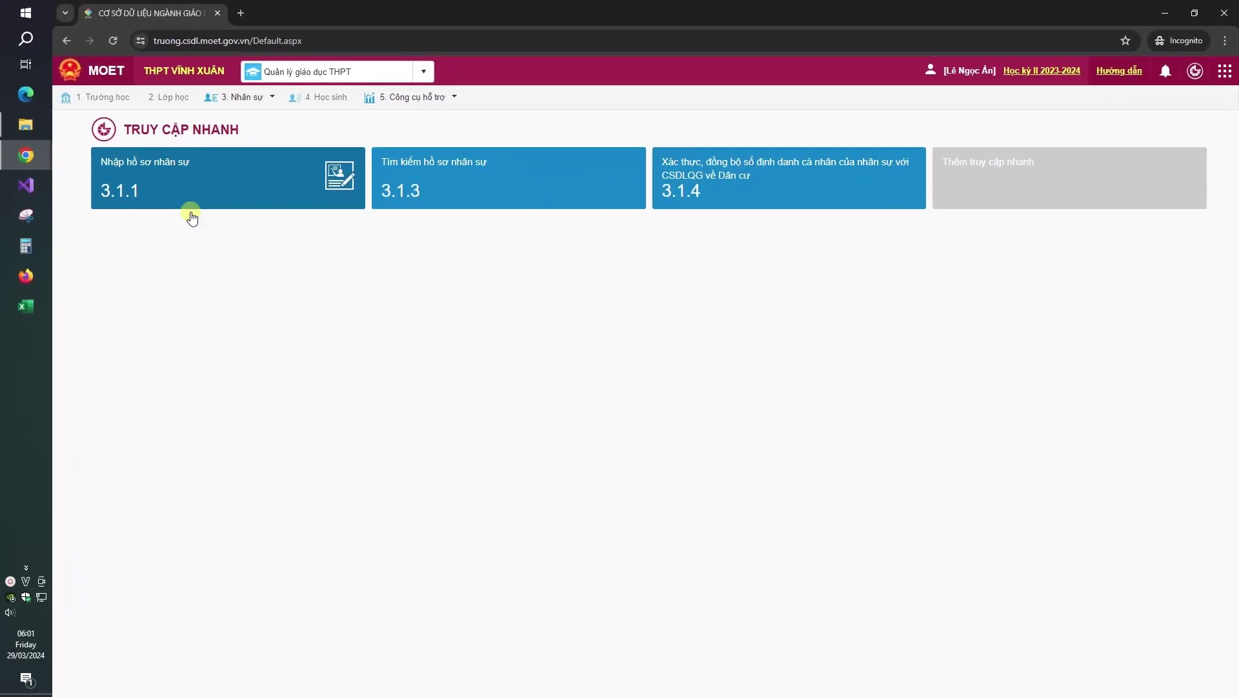
Step: Open your own row for editing from the 3.1.1 Nhập hồ sơ nhân sự list
left_click(375, 394)
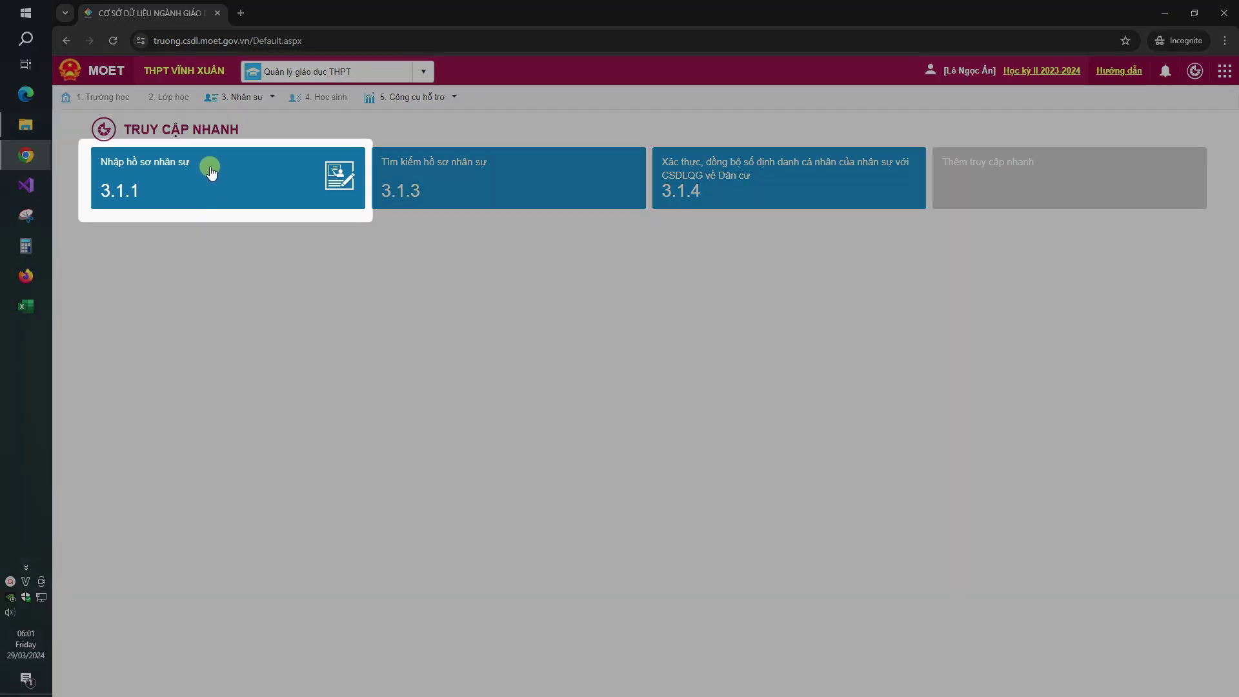
left_click(210, 172)
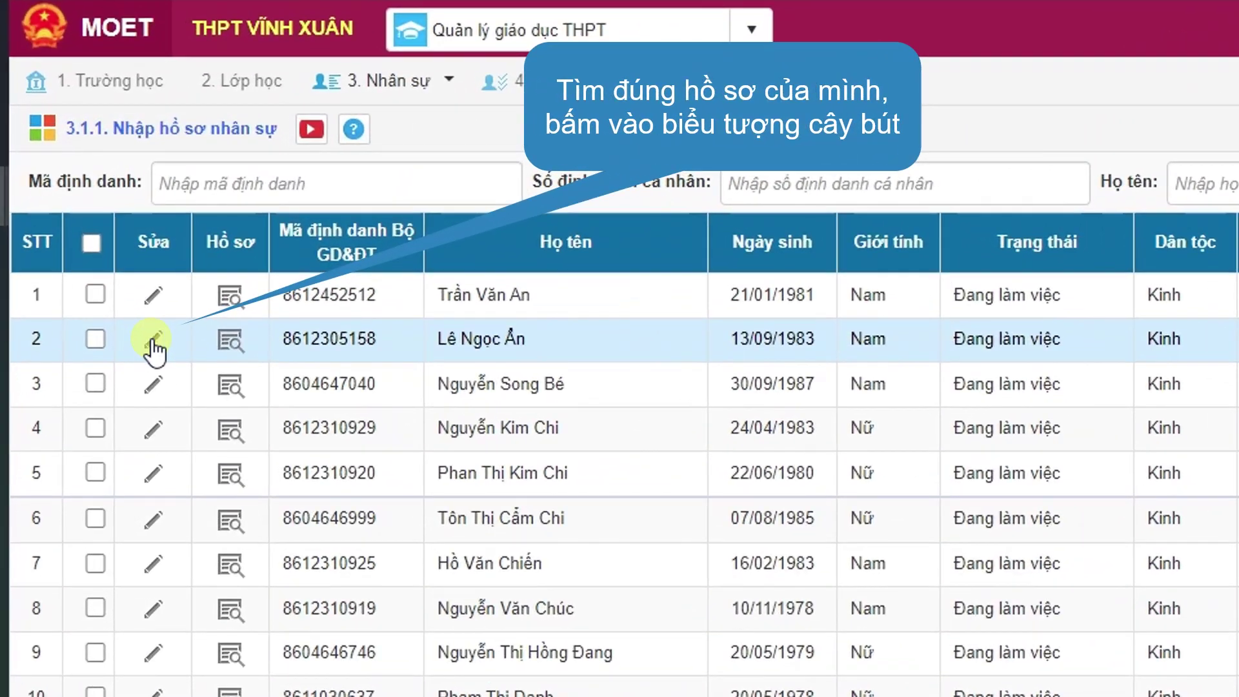
left_click(124, 226)
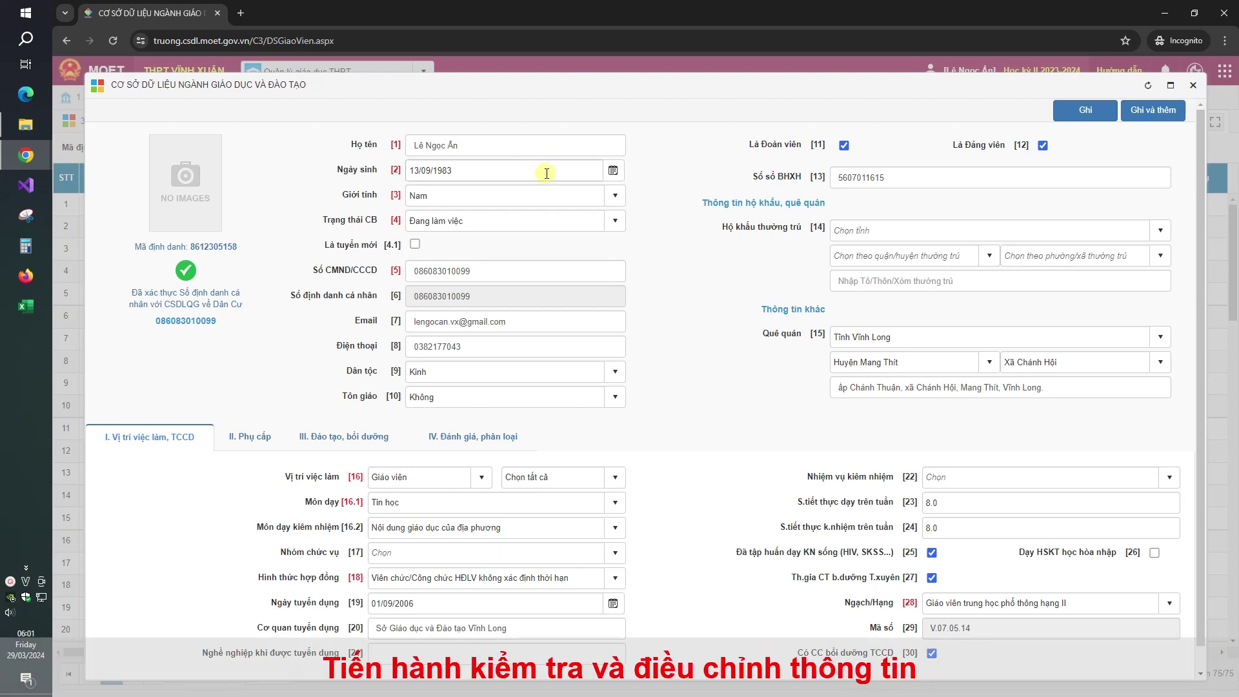
Step: Fill in the permanent-residence province, district, commune and hamlet to match the hometown
left_click(874, 176)
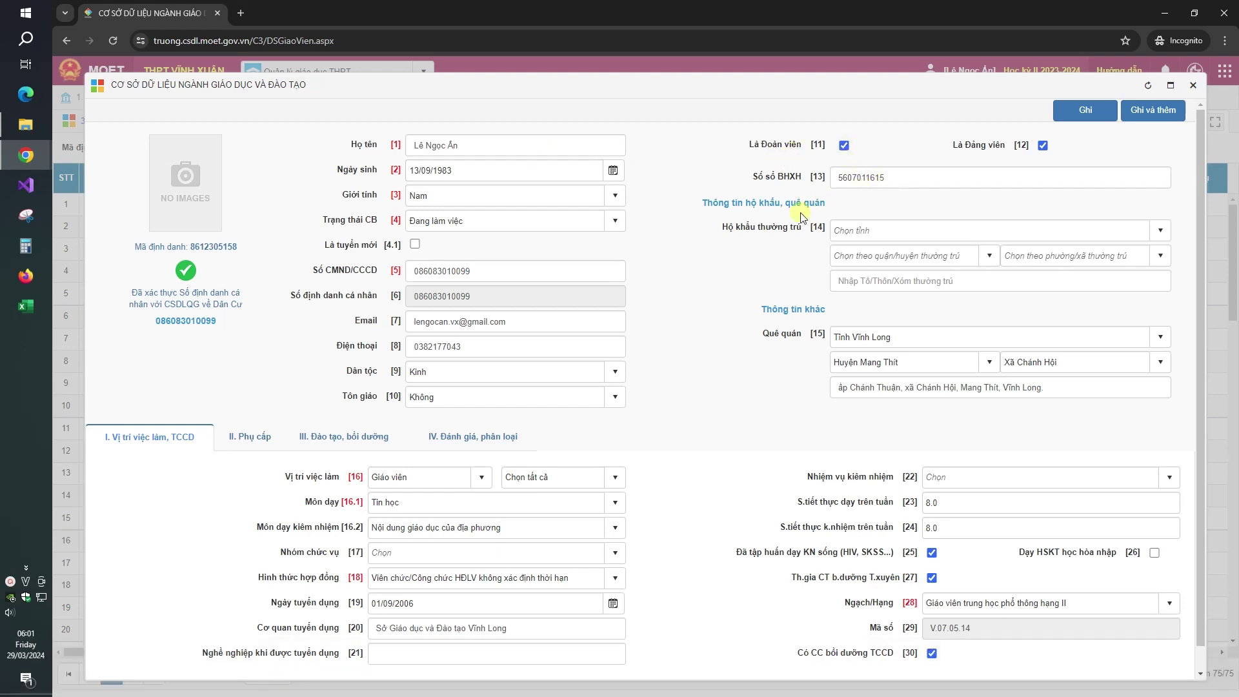
left_click(1162, 231)
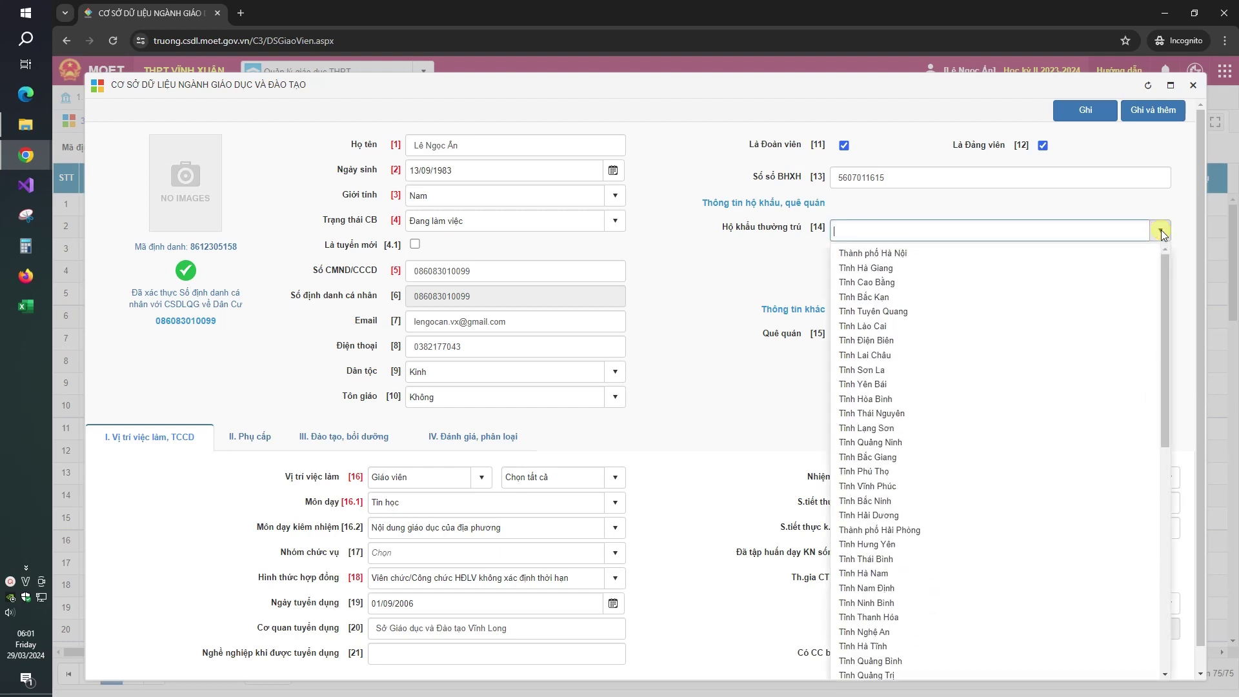
type("v")
left_click(877, 294)
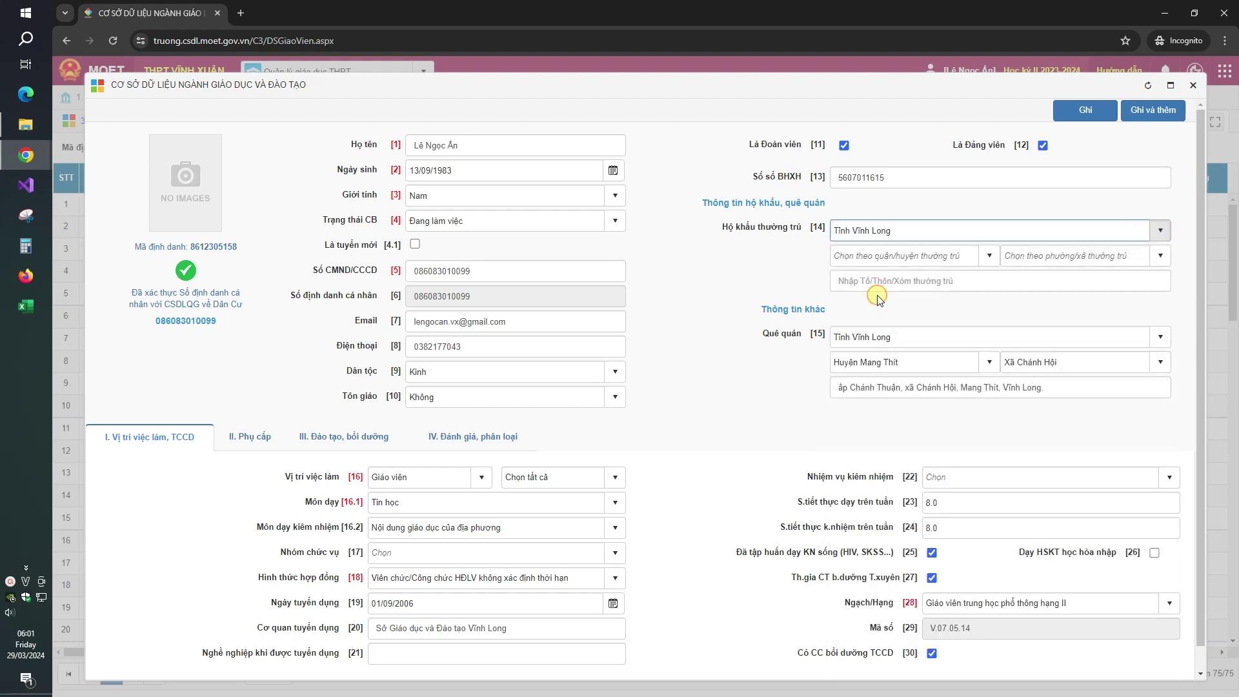
left_click(961, 256)
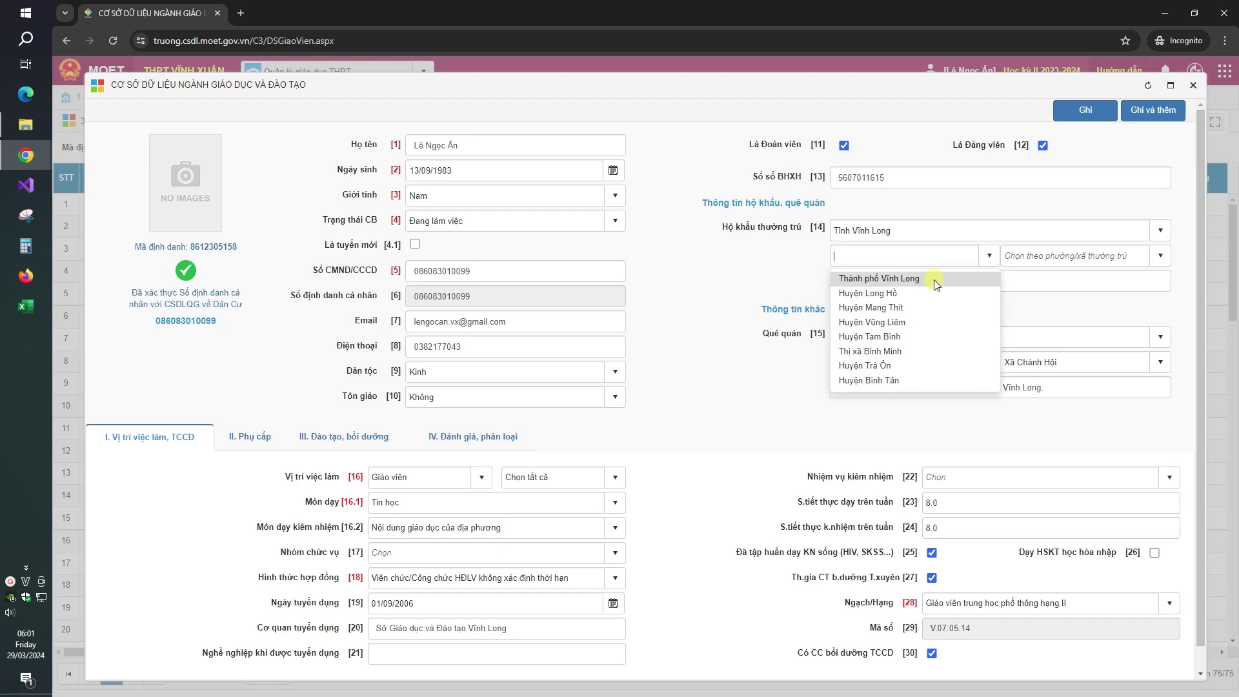
left_click(898, 308)
left_click(1083, 260)
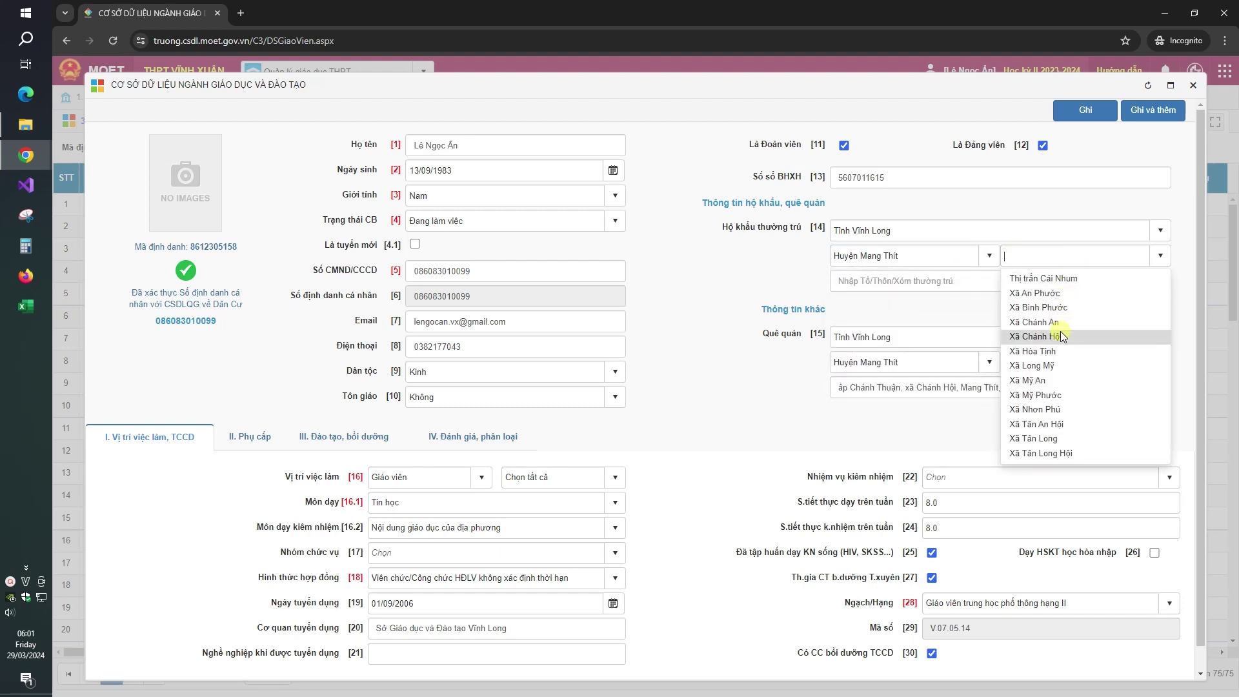
left_click(1052, 335)
left_click(1016, 281)
type("ấp Chánh Thuận")
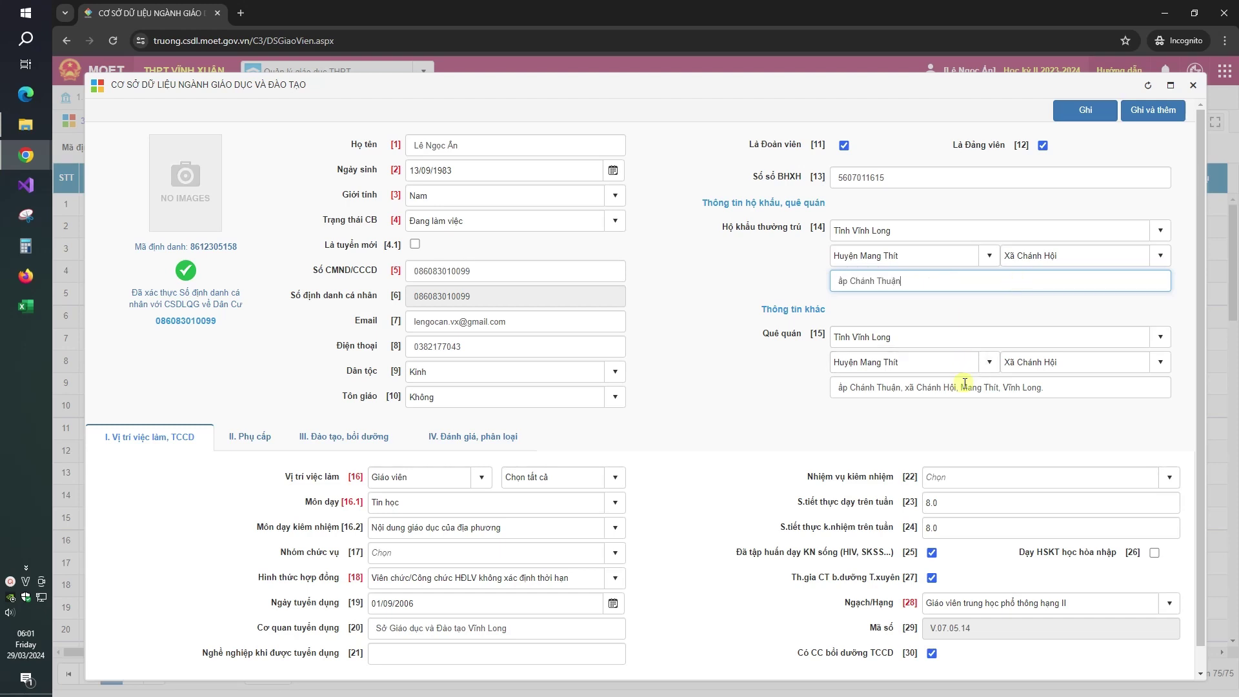
scroll(858, 366, "down", 1)
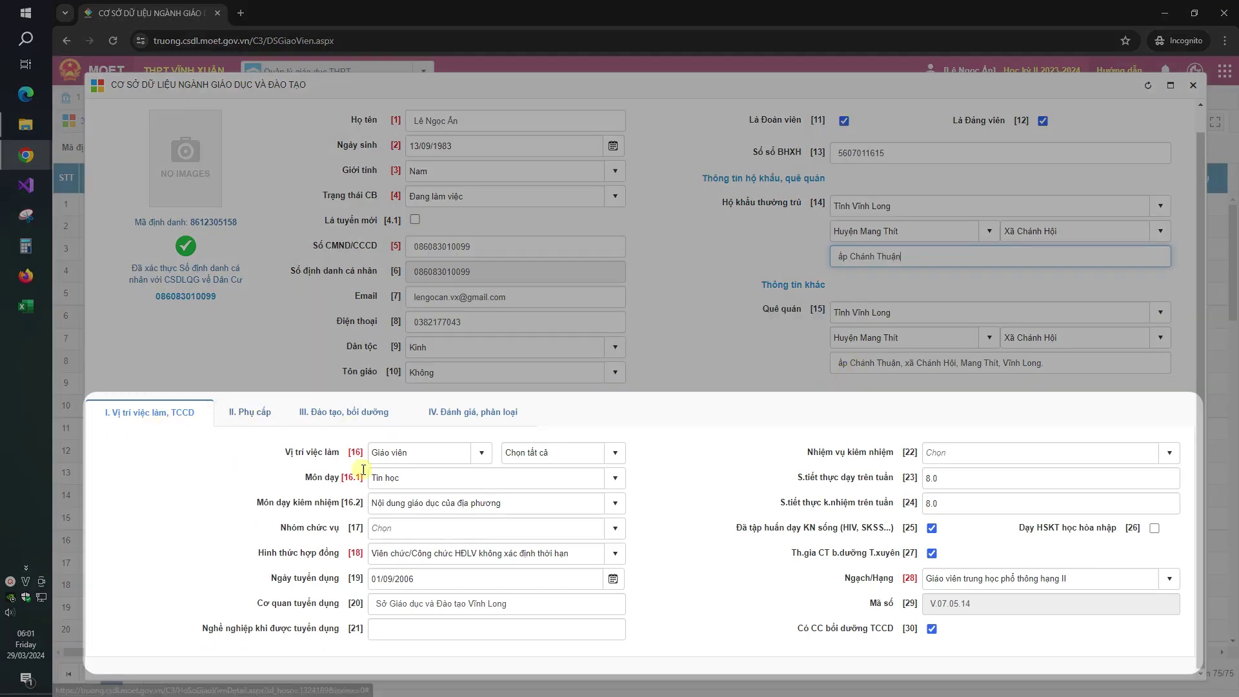
Step: Add Phó bí thư đoàn thanh niên as a concurrent duty
left_click(614, 454)
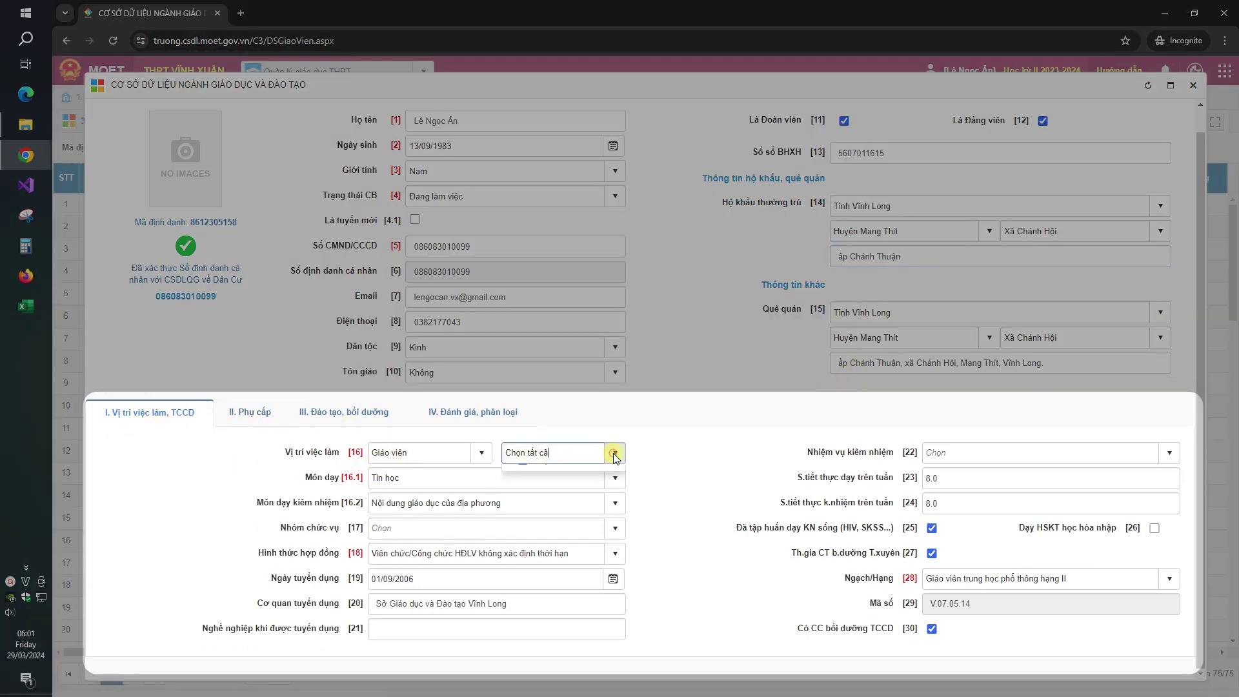
left_click(669, 454)
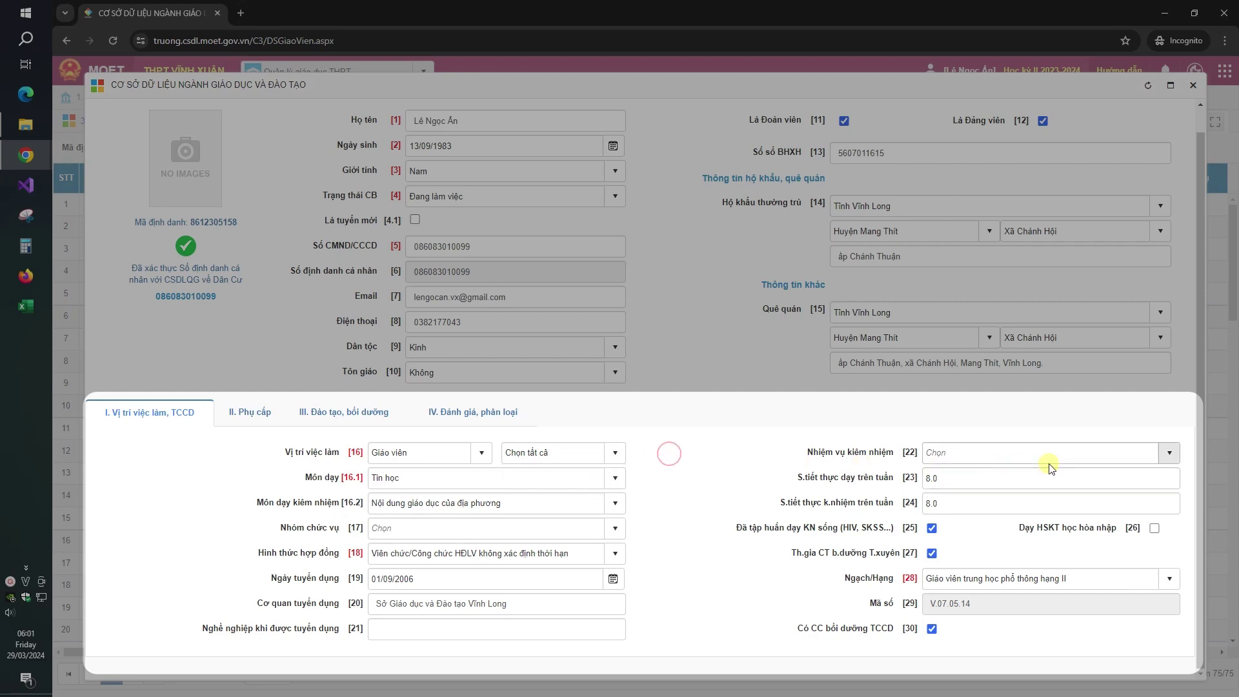
left_click(1170, 454)
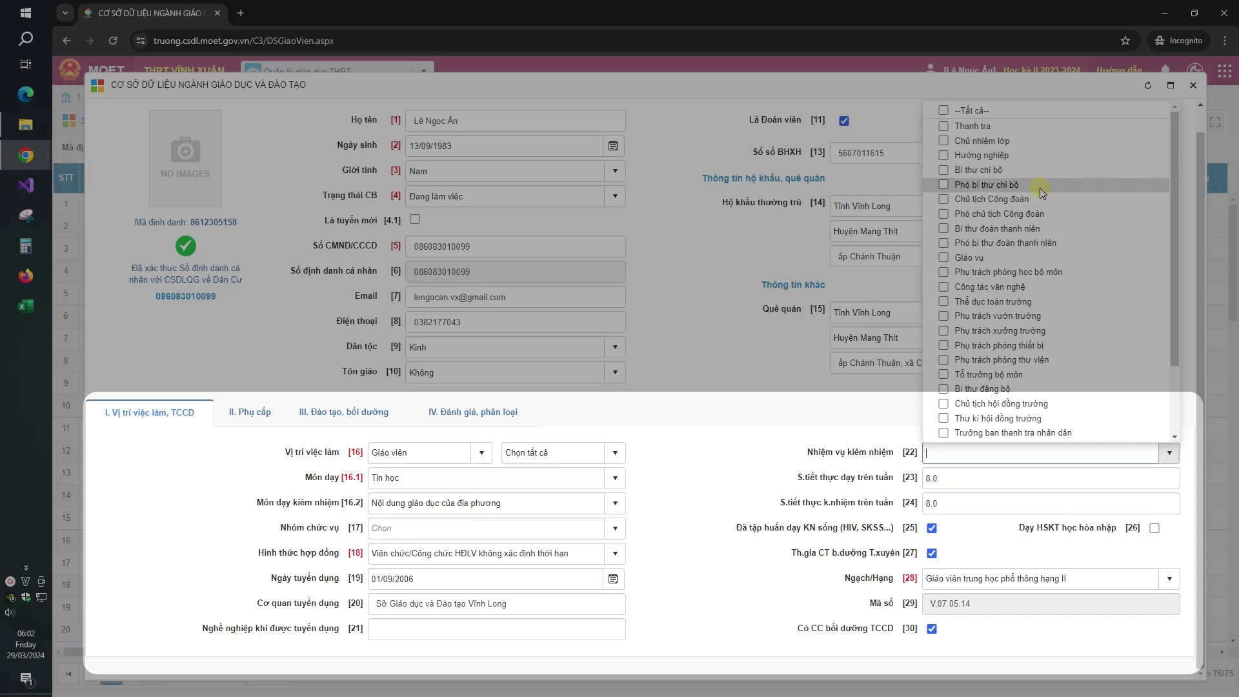
left_click(1038, 244)
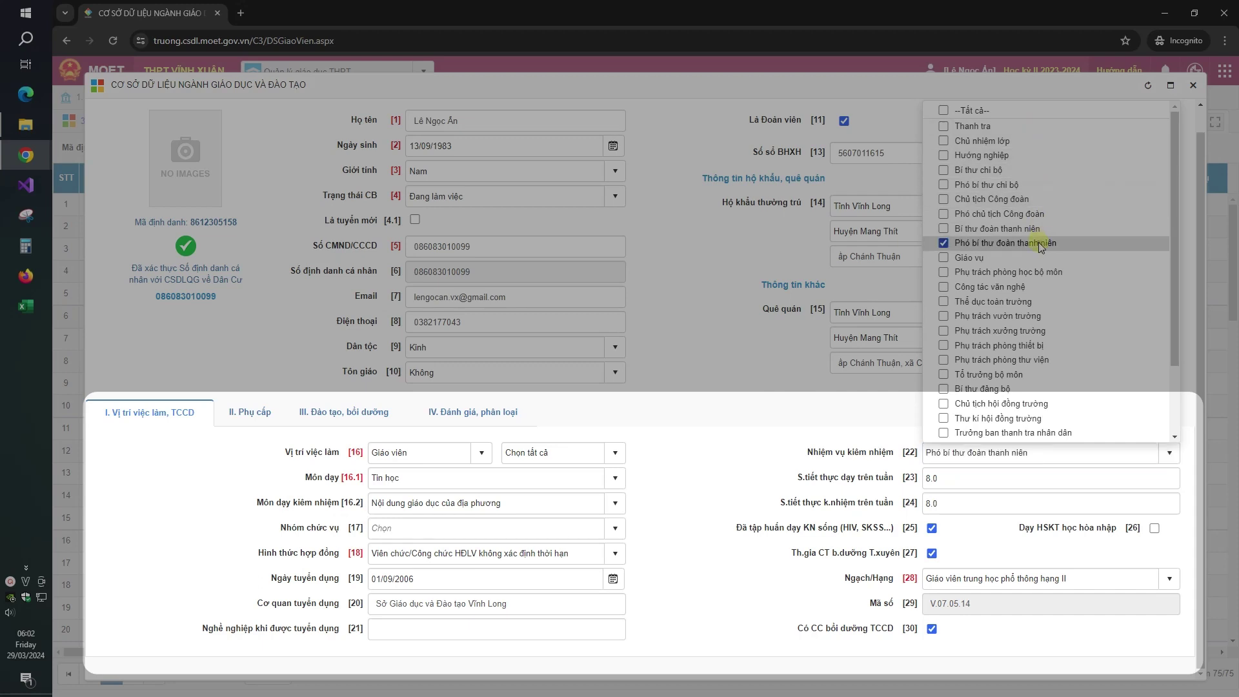
left_click(710, 442)
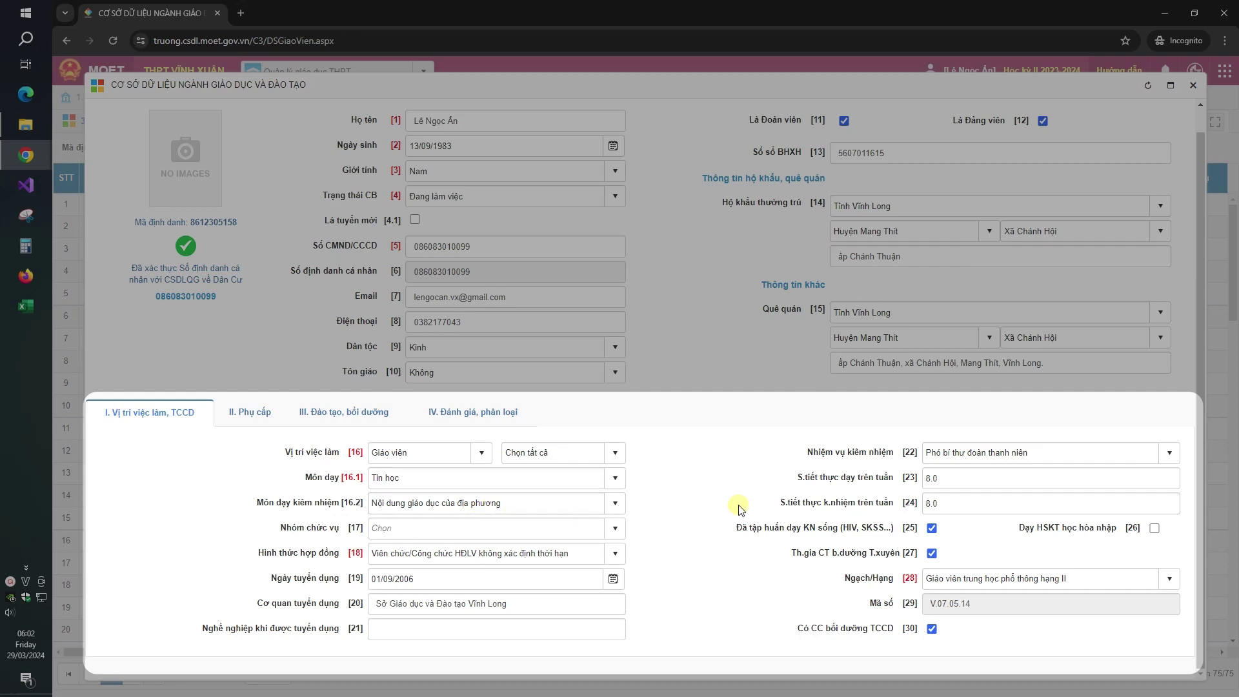
Step: Leave the position group unchanged and bring up the II. Phụ cấp allowance fields
left_click(616, 530)
left_click(661, 527)
left_click(257, 415)
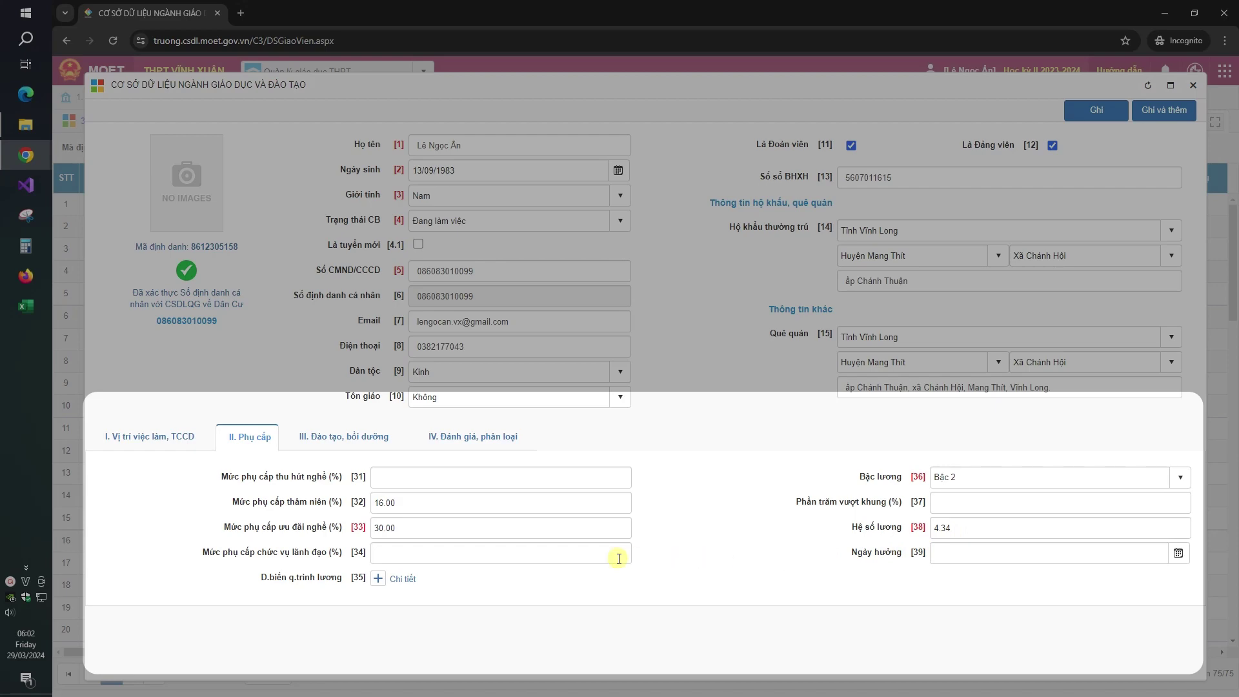
Step: Review the salary history details, then show the III. Đào tạo, bồi dưỡng fields
left_click(395, 581)
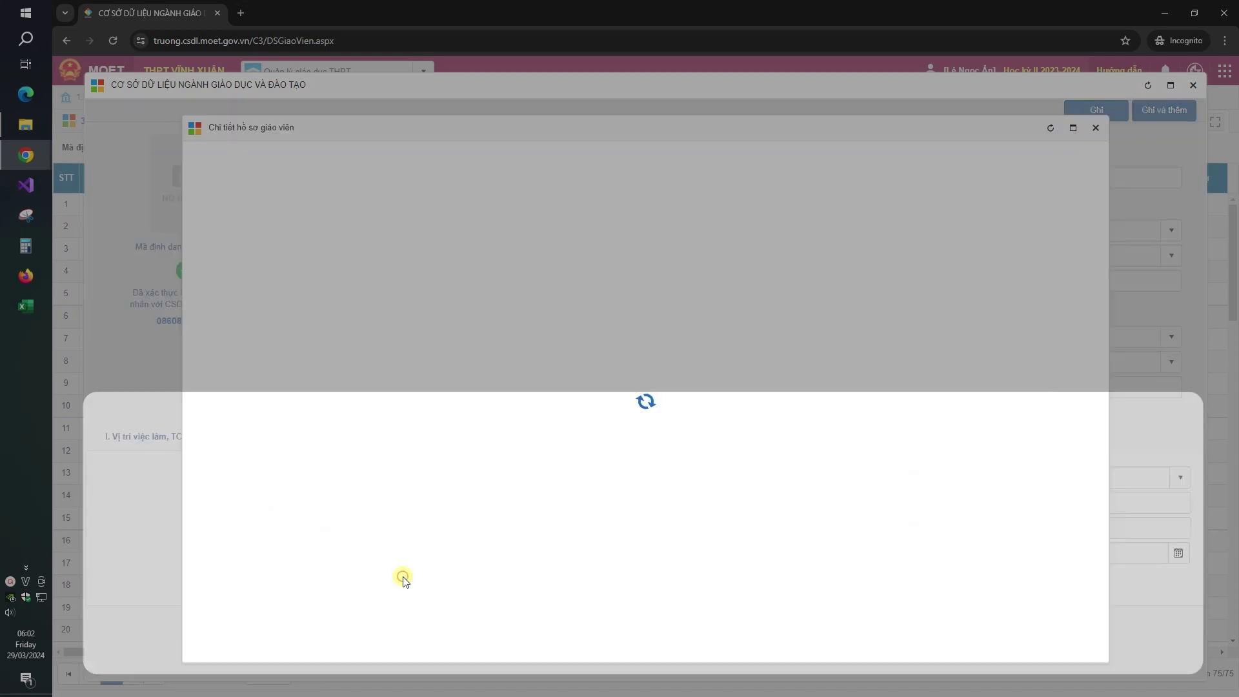
left_click(1095, 129)
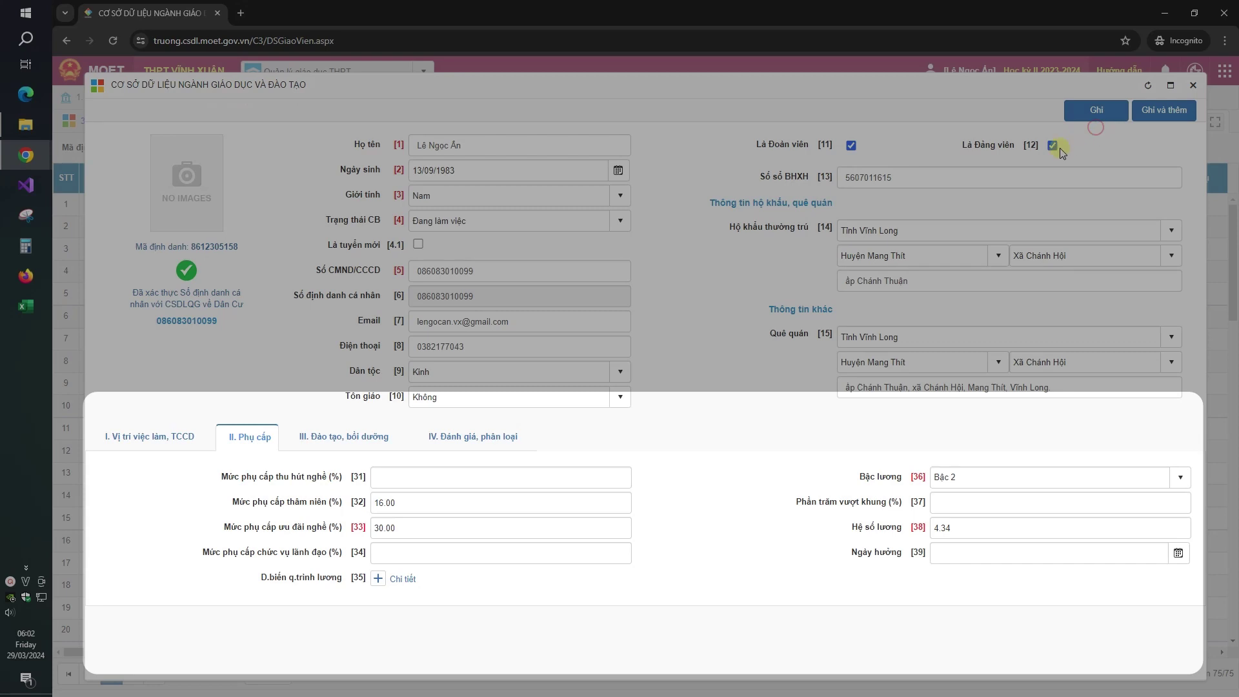
left_click(369, 450)
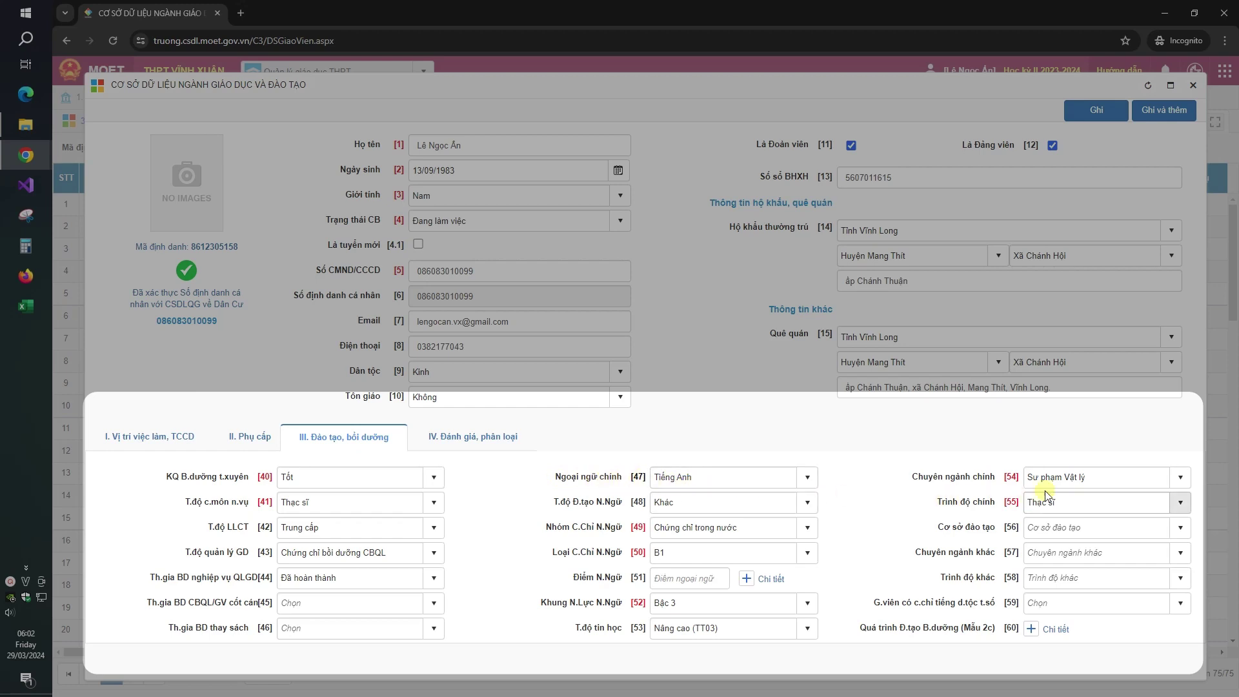
Step: Review the training dropdowns, keeping Tốt, Khác, B1 and the other values unchanged
left_click(433, 478)
left_click(481, 491)
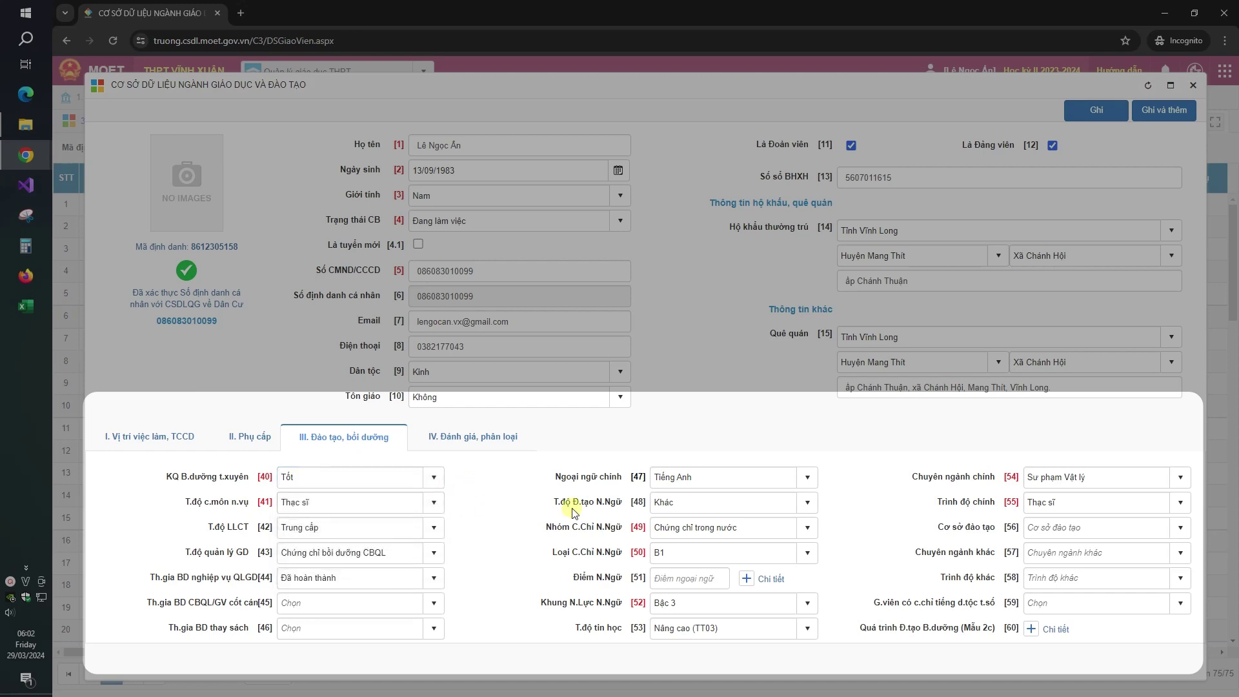
left_click(809, 503)
left_click(863, 503)
left_click(431, 553)
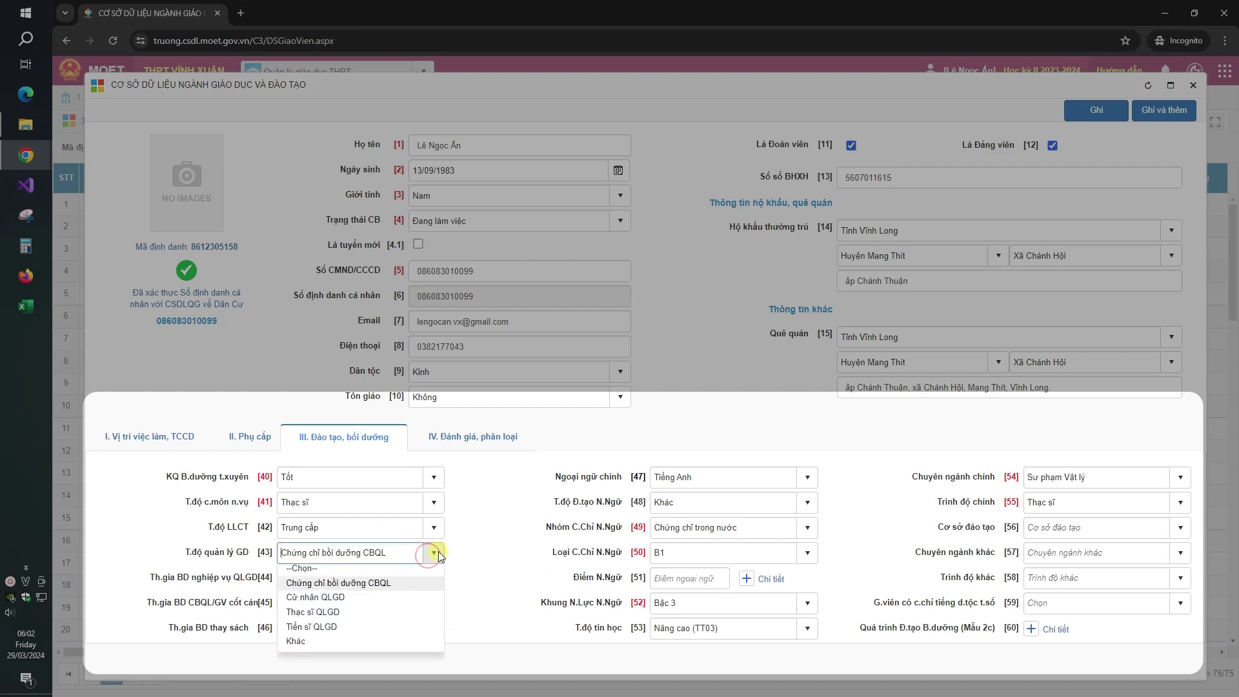
left_click(478, 542)
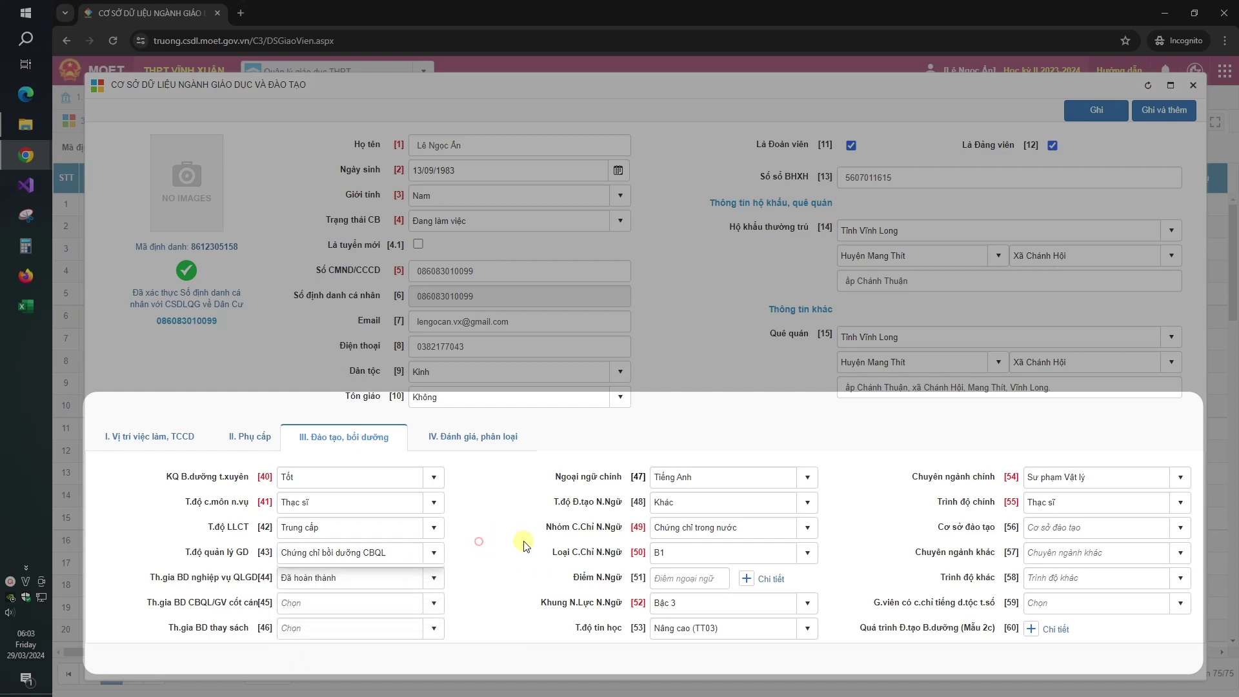
left_click(808, 554)
left_click(888, 548)
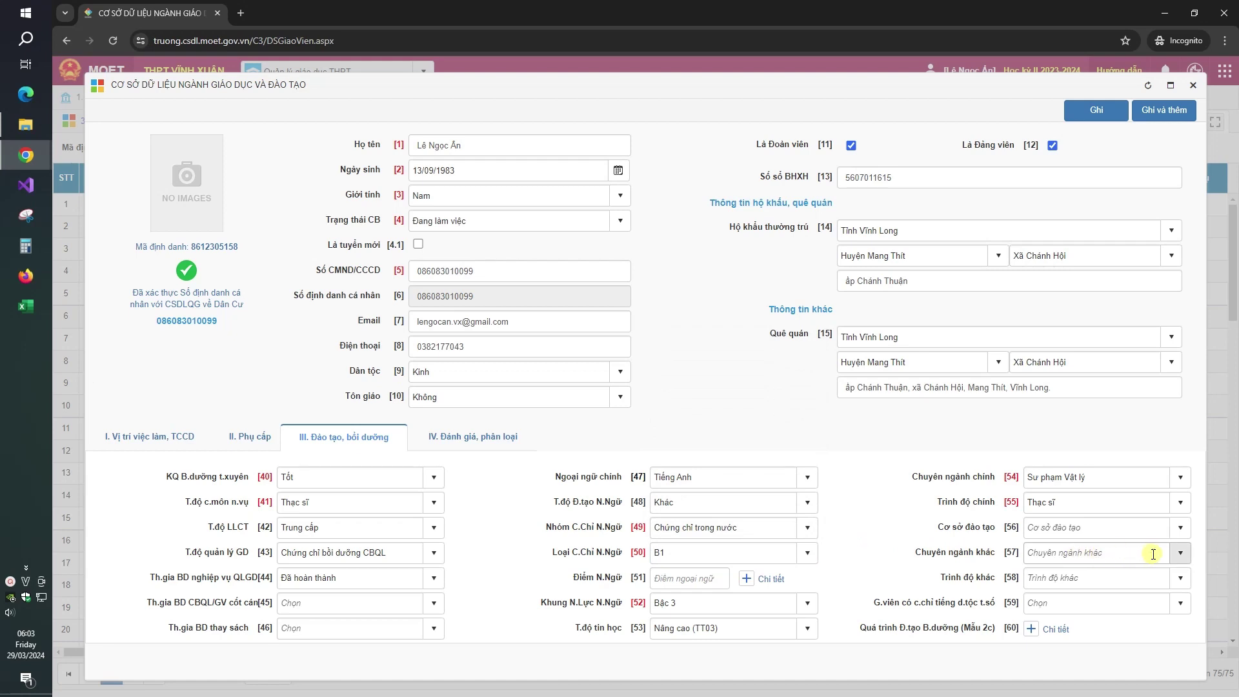
left_click(1178, 554)
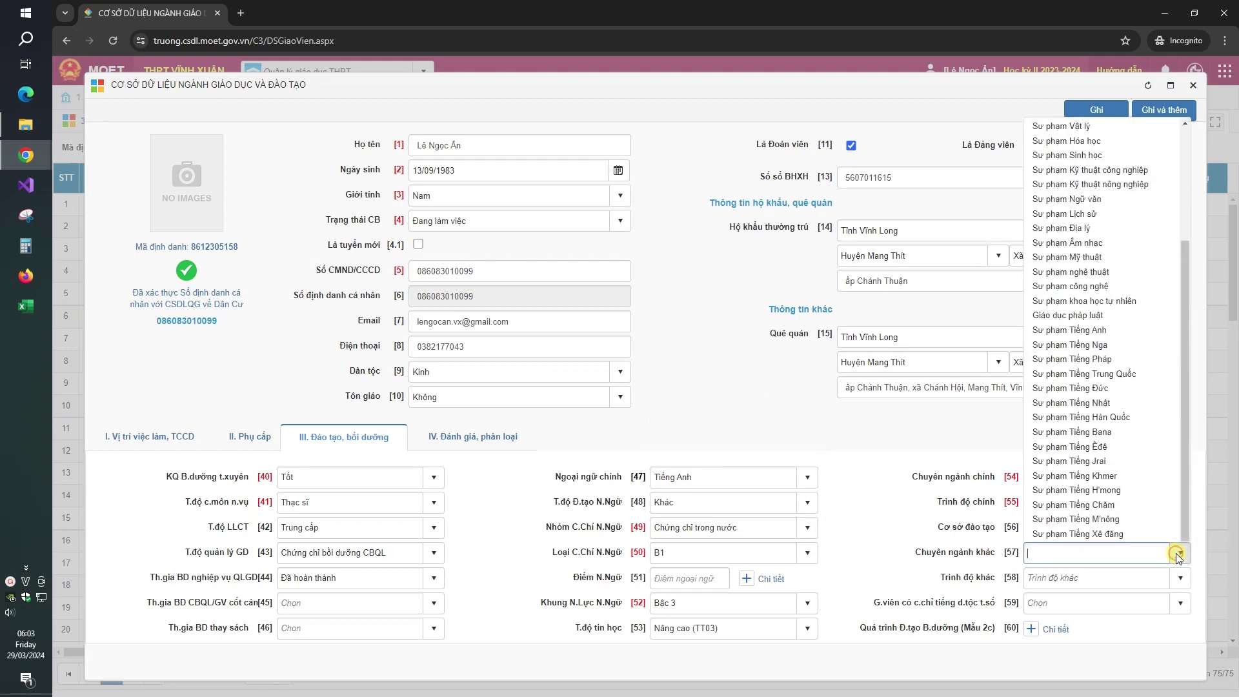
left_click(906, 556)
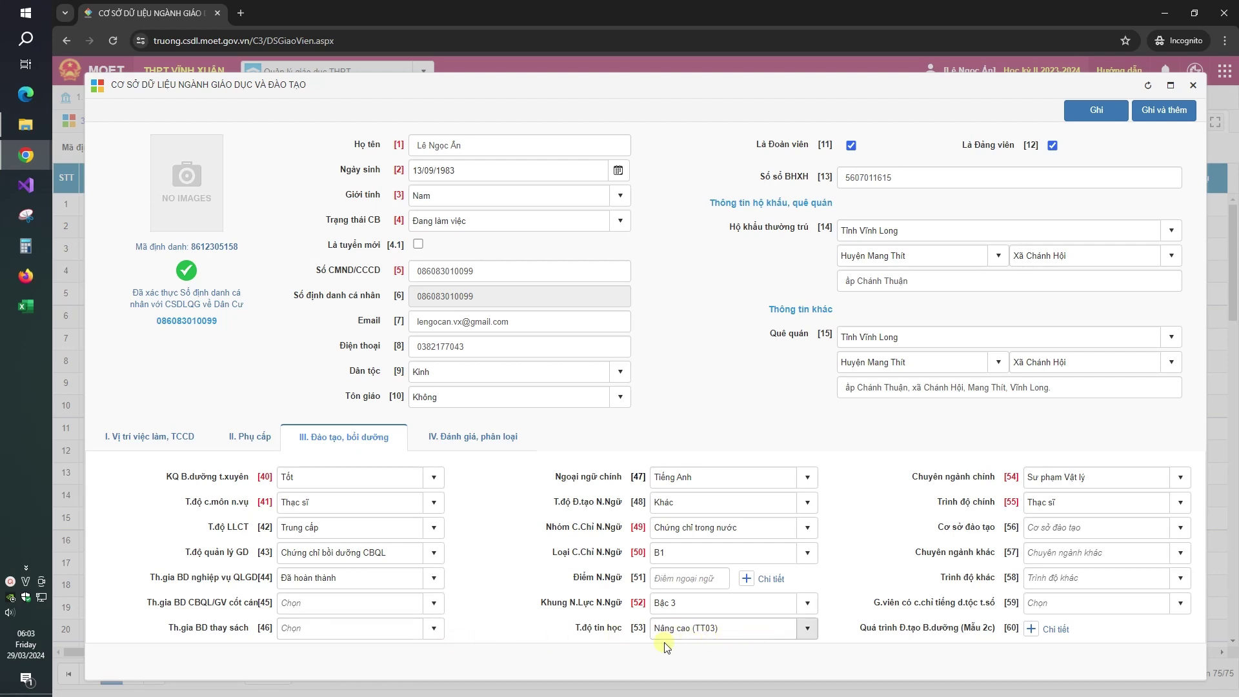
Step: Set the textbook-training subject to Tin học and open the training history details
left_click(434, 635)
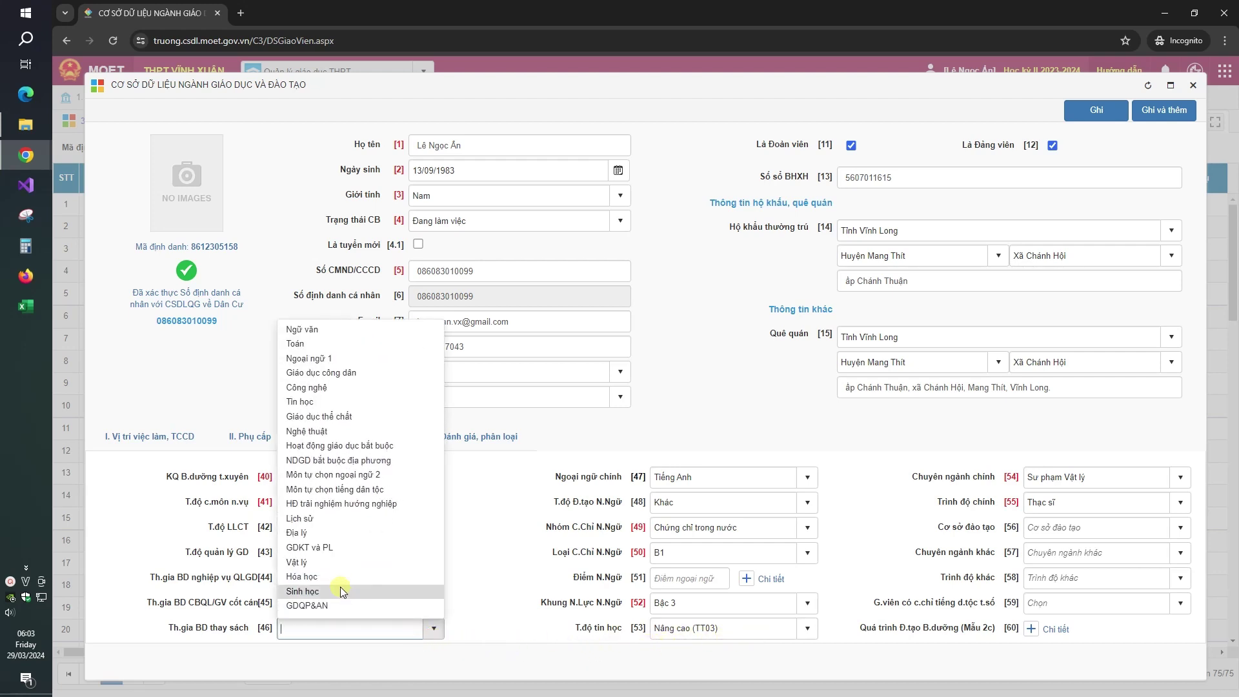
left_click(328, 401)
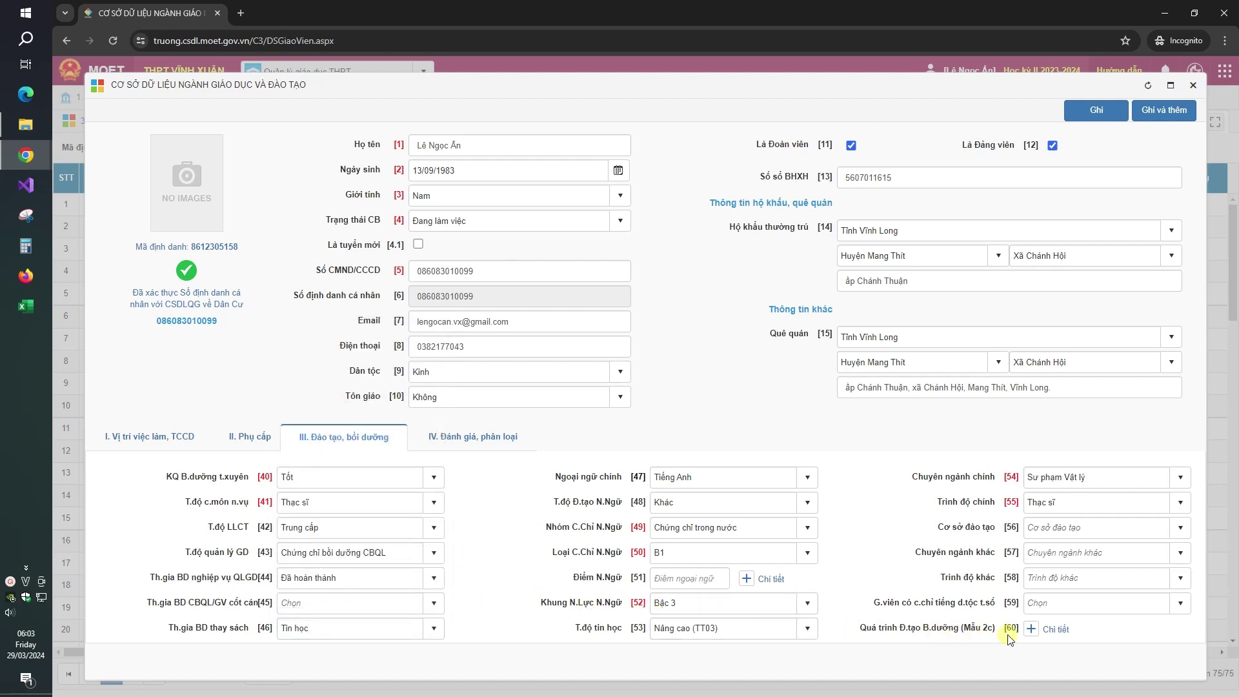
left_click(1046, 630)
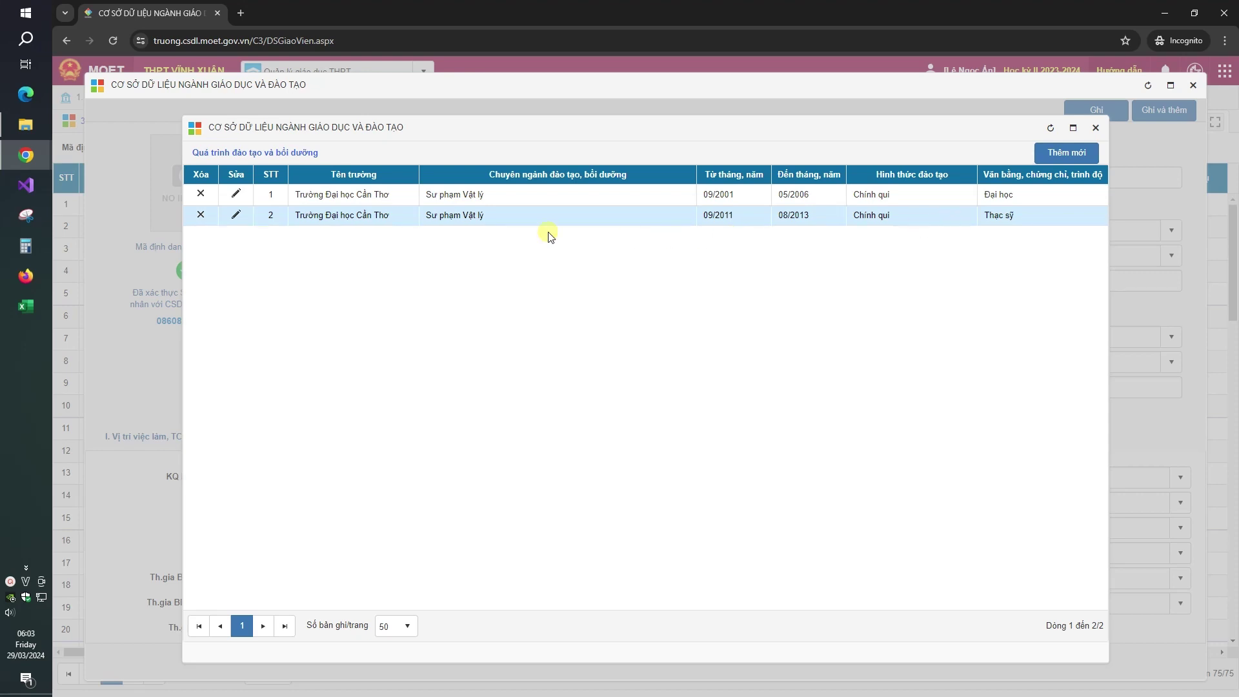
Step: Replace the master's degree entry's Chuyên ngành ĐTBD with 'Vật lý kỹ thuật' and confirm with Sửa
left_click(236, 216)
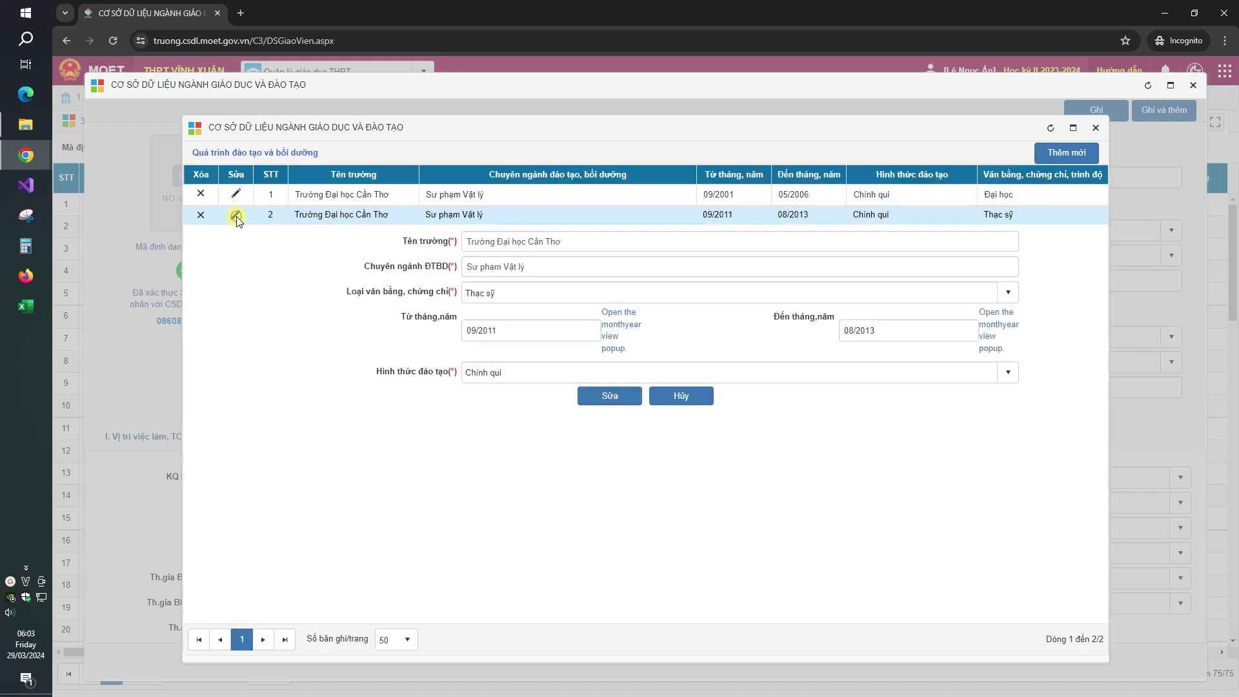
left_click(557, 267)
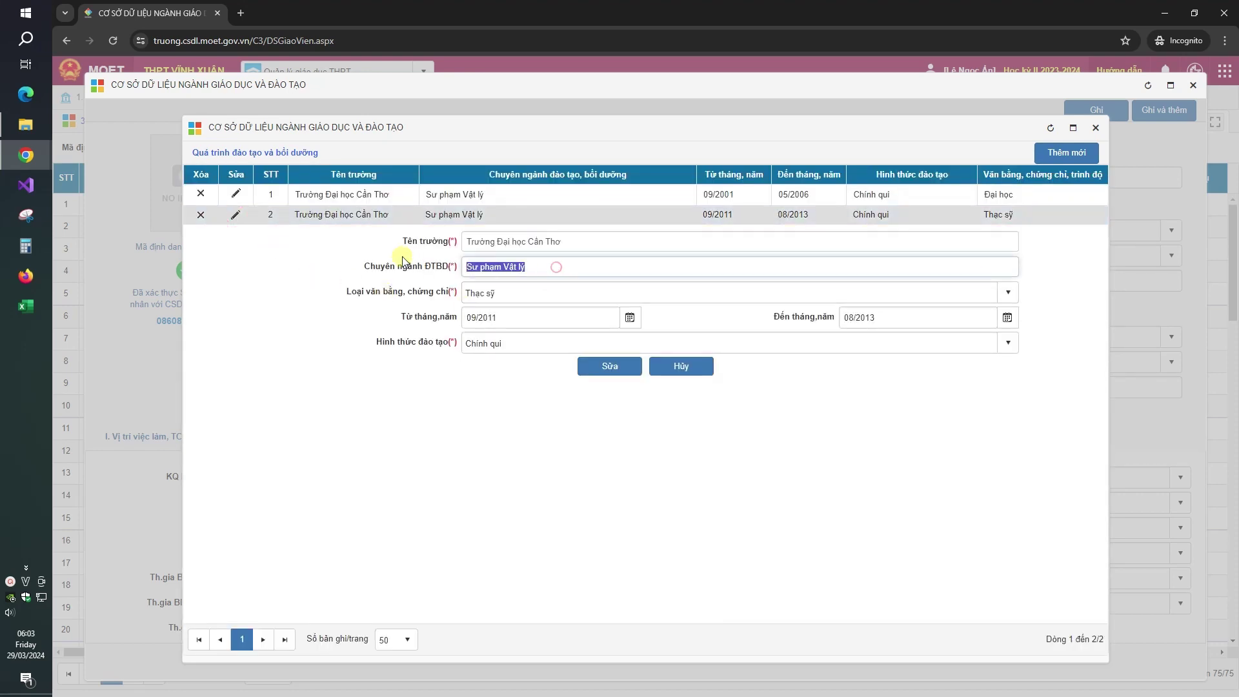
type("V")
type("ật lý kỹ thuaath")
left_click(633, 377)
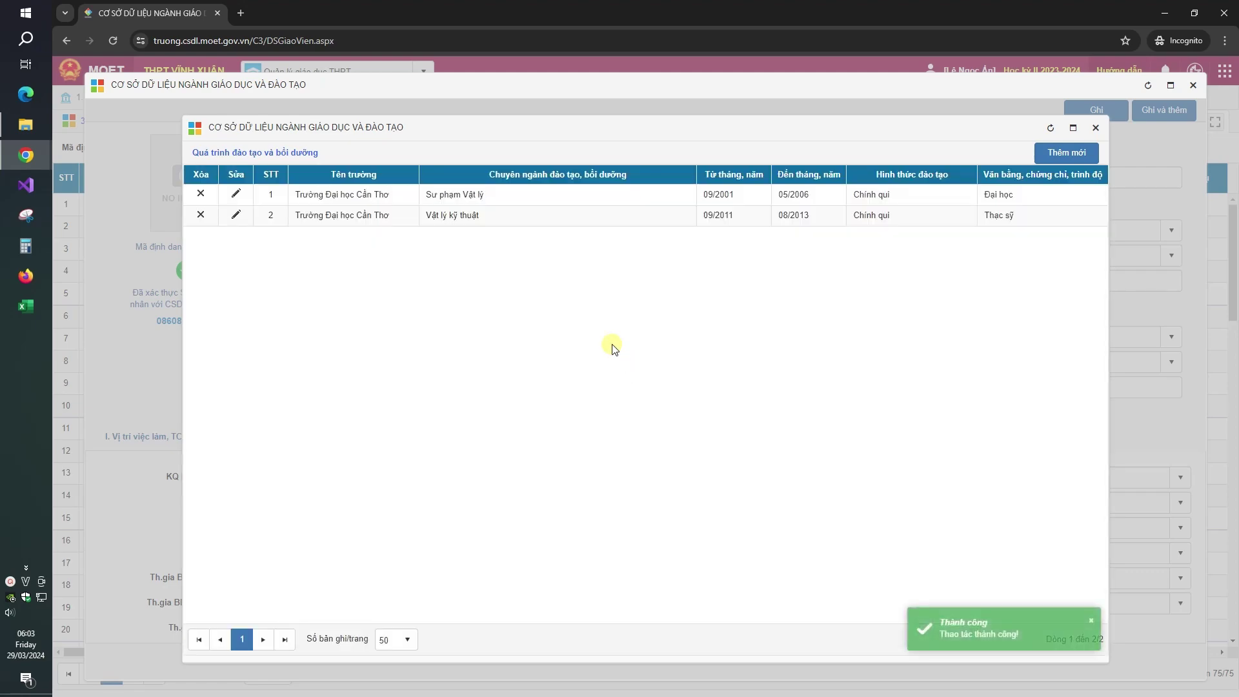
left_click(1073, 162)
Step: Close the training history list, save the staff record with Ghi from tab IV, and close the form
left_click(1095, 128)
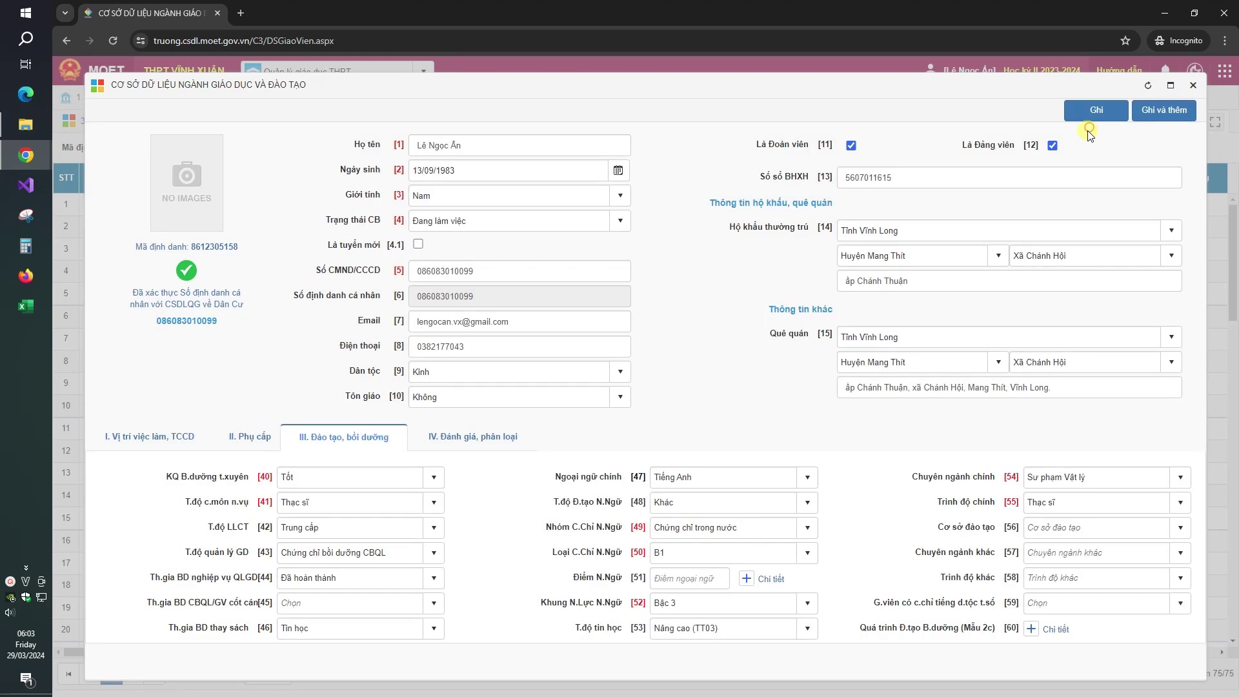
left_click(468, 452)
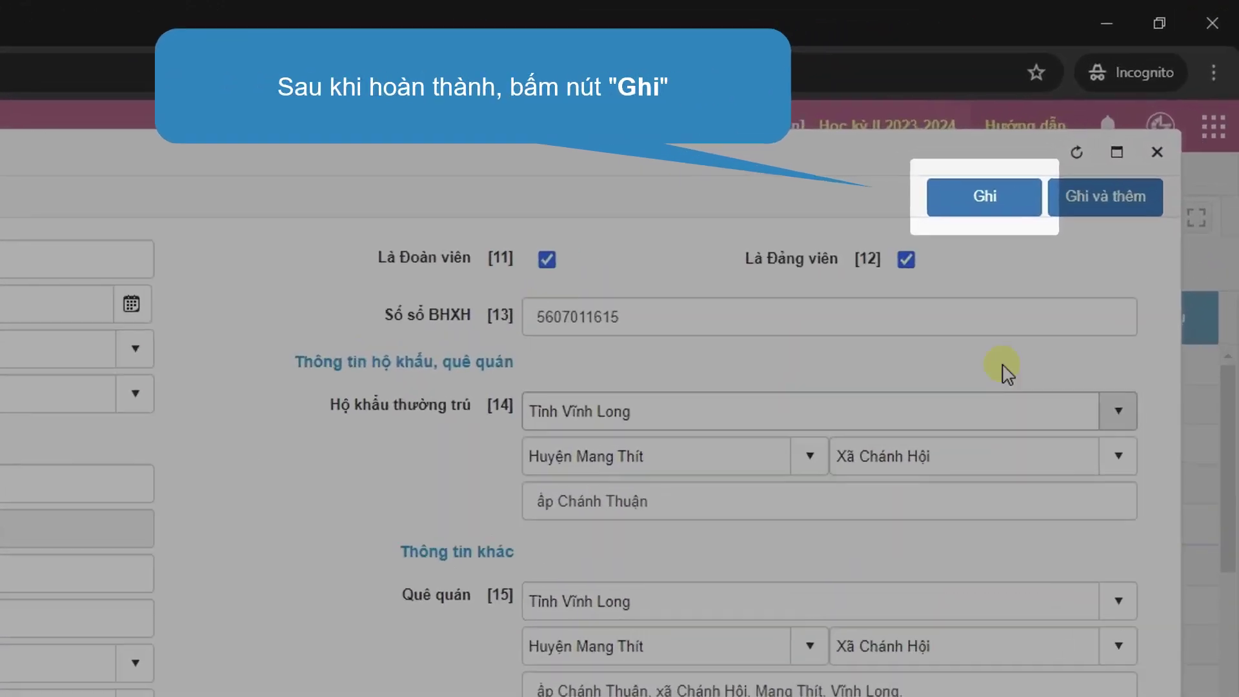
left_click(977, 240)
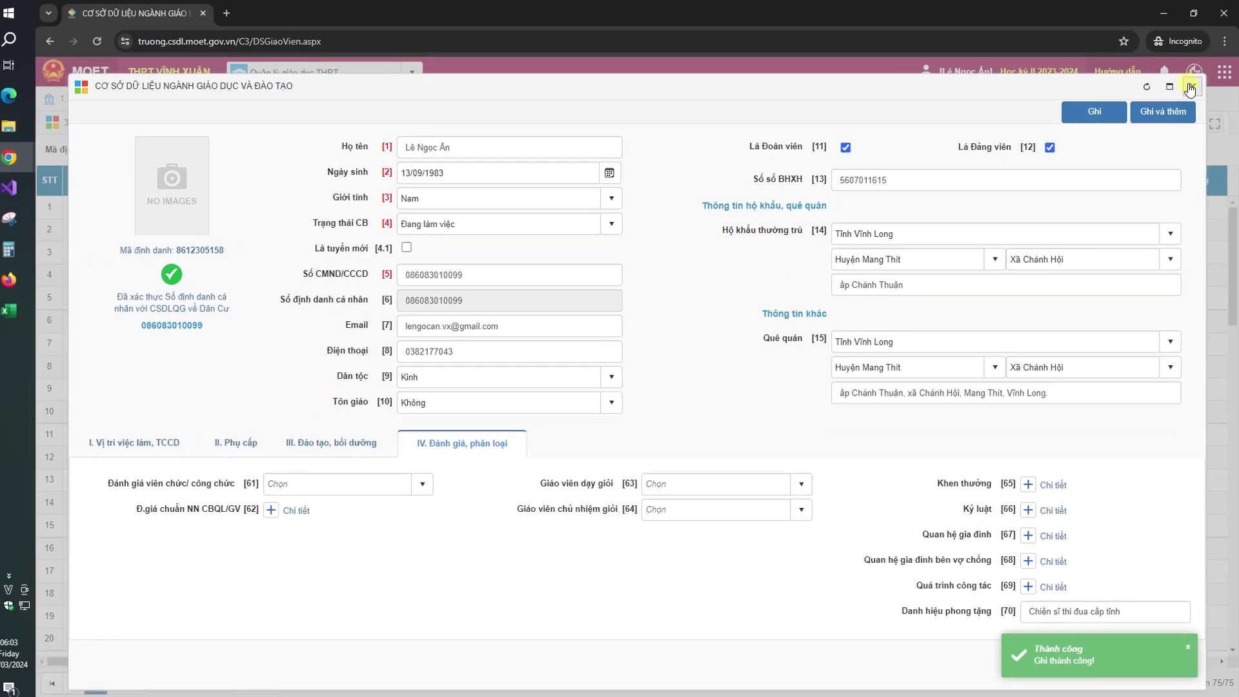
left_click(1147, 170)
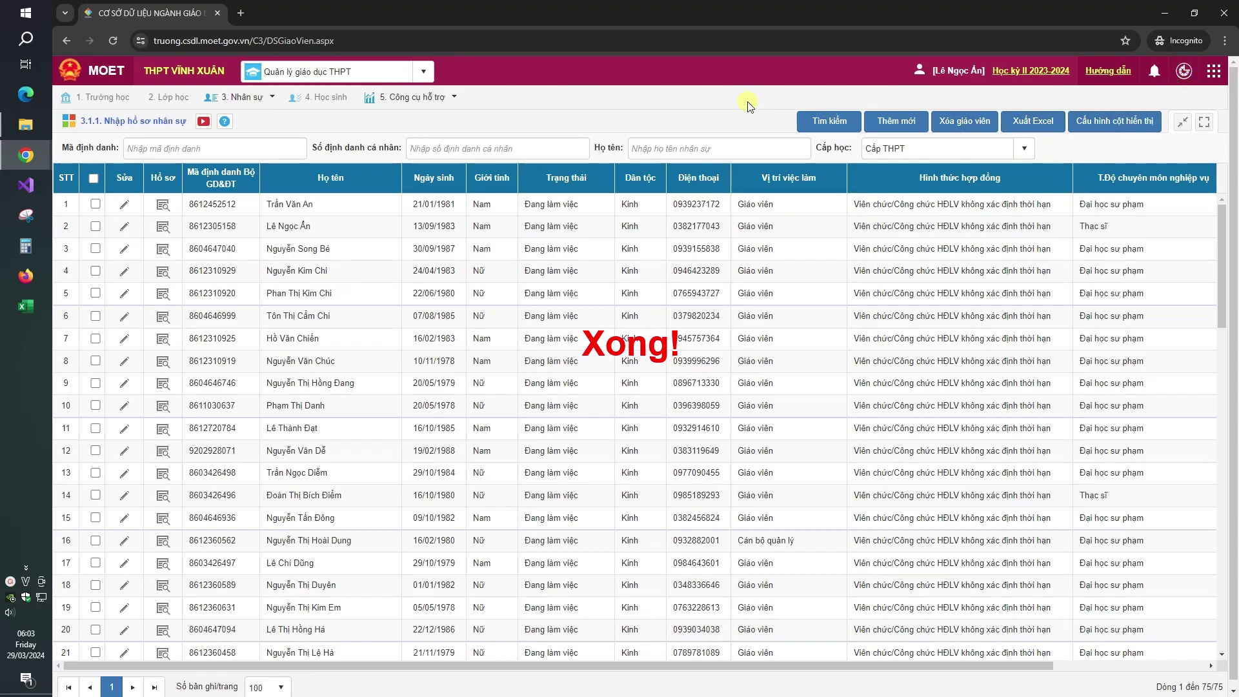